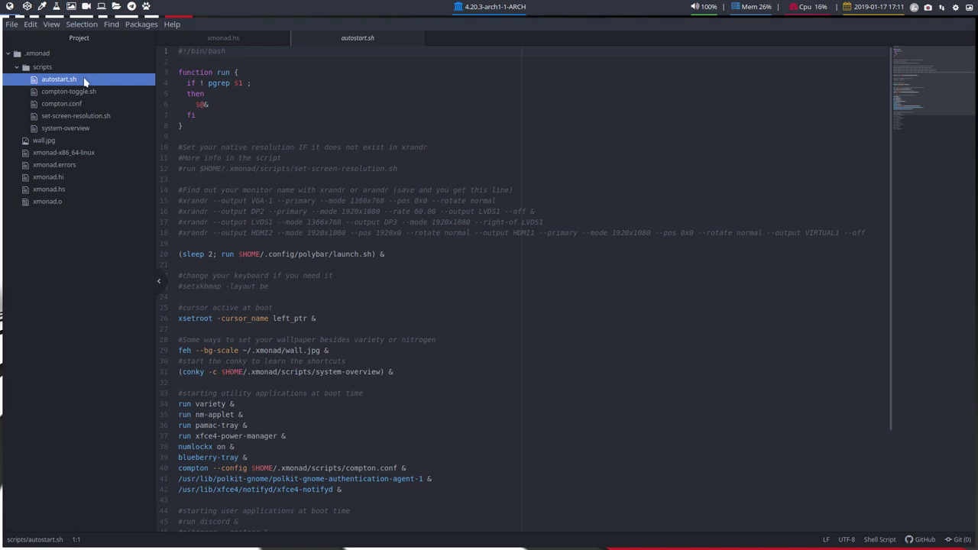
# Step: Open xmonad.hs and inspect its import lines and the myStartupHook block that runs autostart.sh
pyautogui.click(55, 189)
pyautogui.scroll(-20, 274, 336)
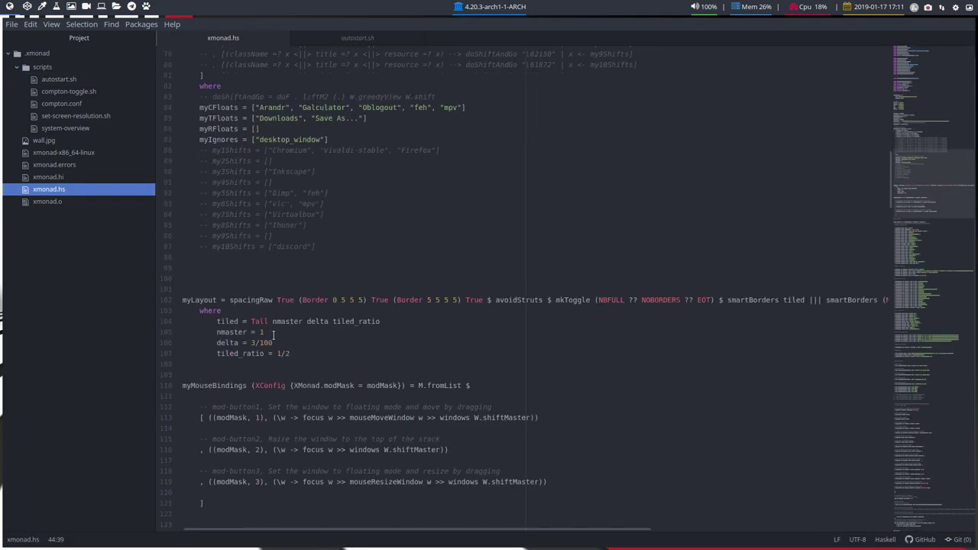
pyautogui.scroll(-20, 273, 336)
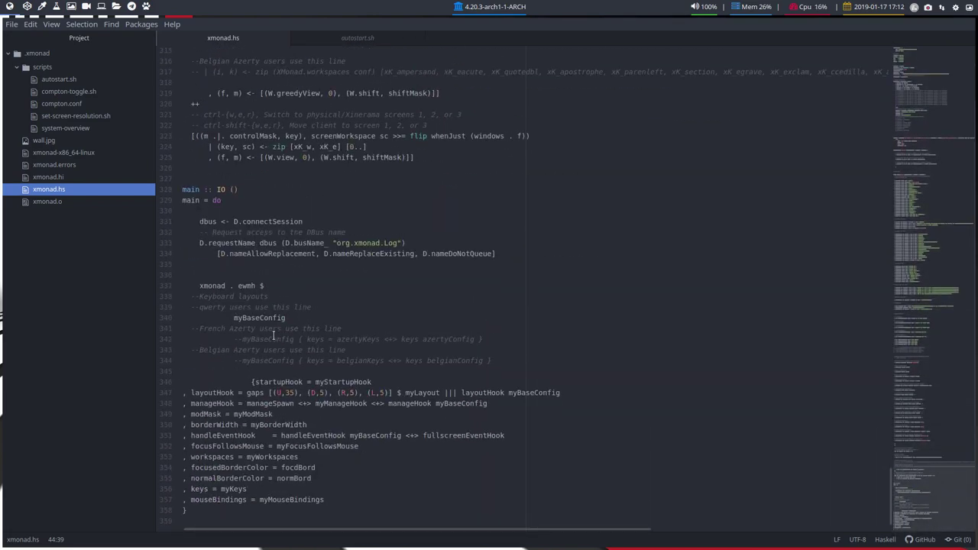
pyautogui.scroll(20, 273, 336)
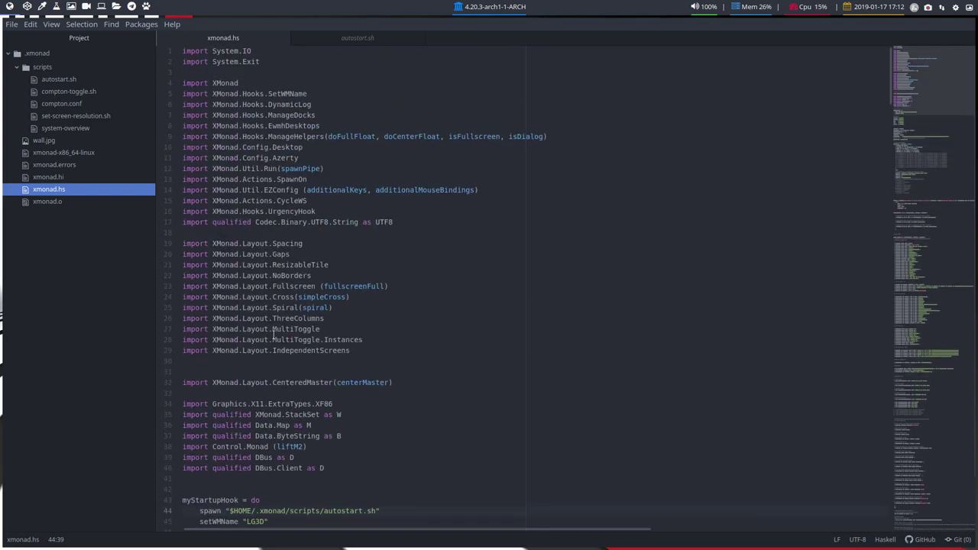
pyautogui.scroll(-5, 274, 336)
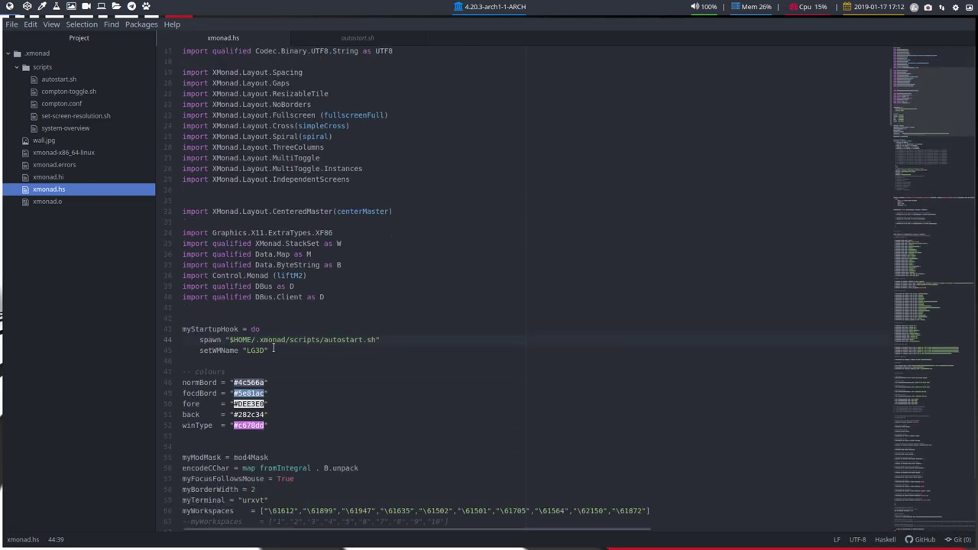
pyautogui.moveTo(172, 350); pyautogui.dragTo(175, 336)
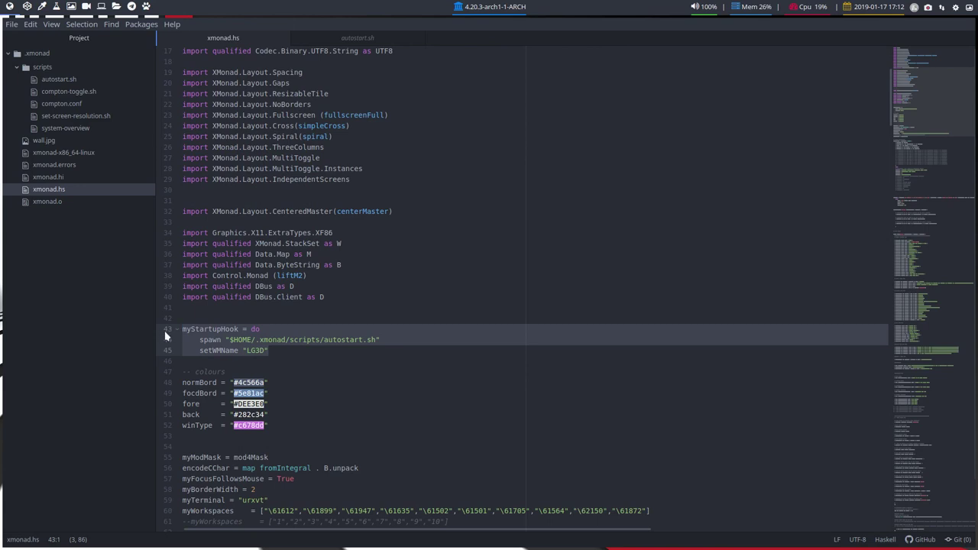
pyautogui.moveTo(367, 300); pyautogui.dragTo(172, 80)
# Step: Go back to autostart.sh, then switch to the empty workspace 2
pyautogui.click(420, 340)
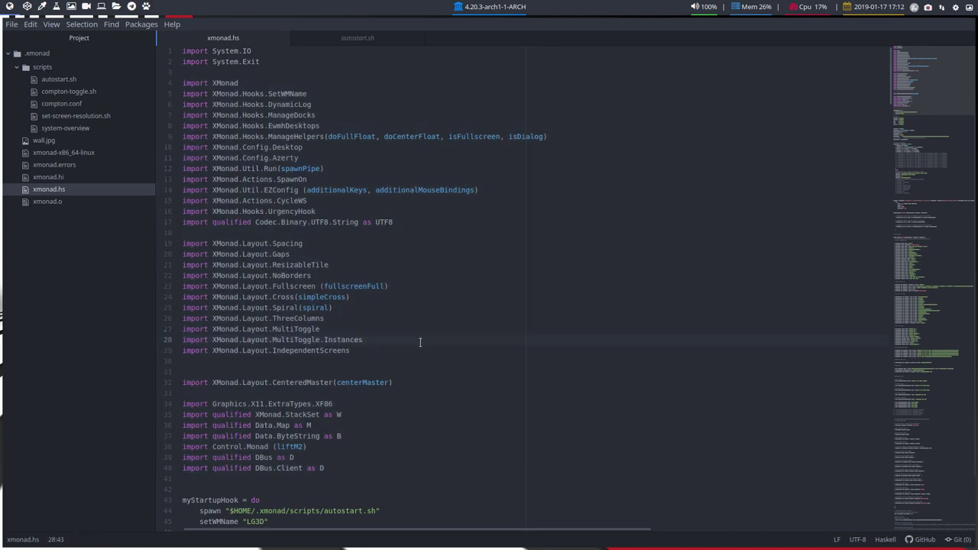
pyautogui.scroll(-6, 379, 272)
pyautogui.scroll(-1, 379, 272)
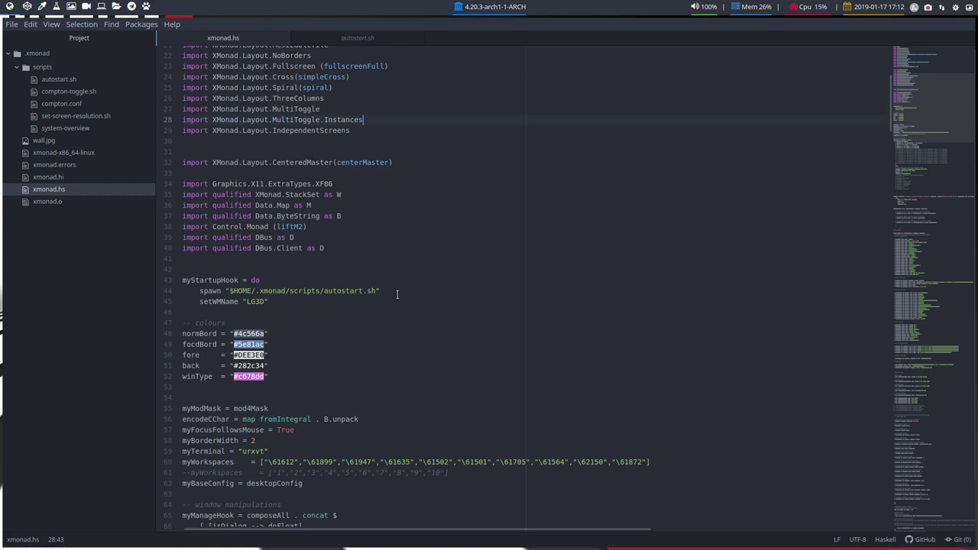
pyautogui.click(51, 79)
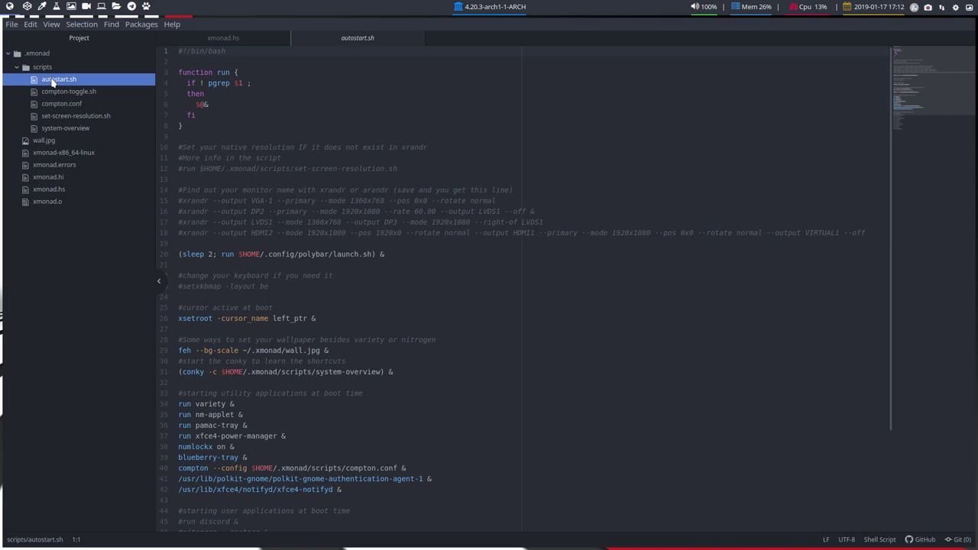
pyautogui.press('super+2')
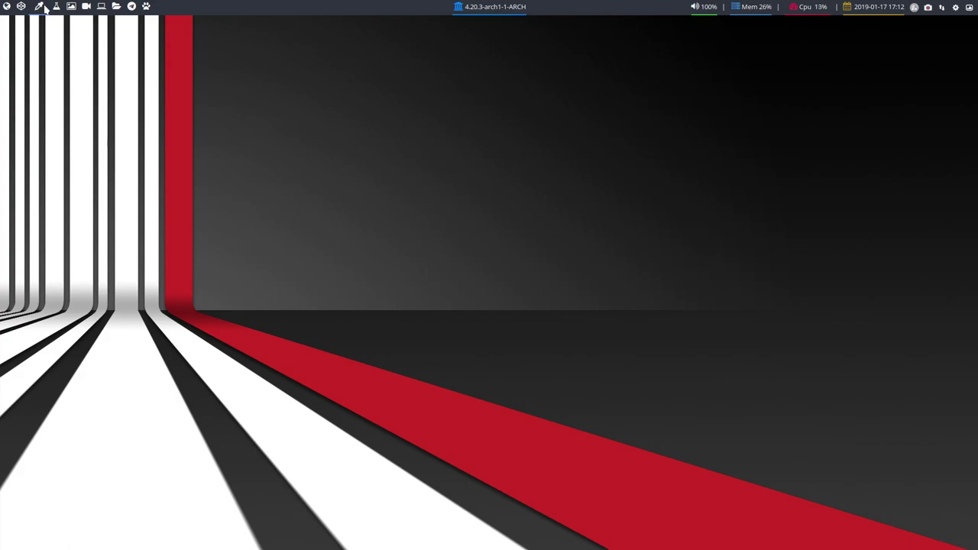
# Step: Run xrandr in a new urxvt terminal and highlight HDMI1 and its 1920x1080 resolution
pyautogui.press('super+Return')
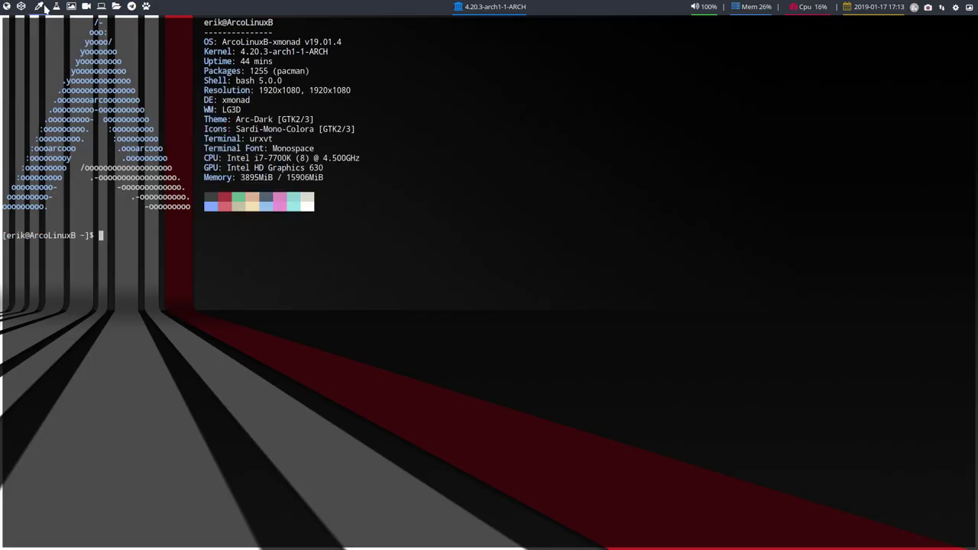
pyautogui.write('xrandr')
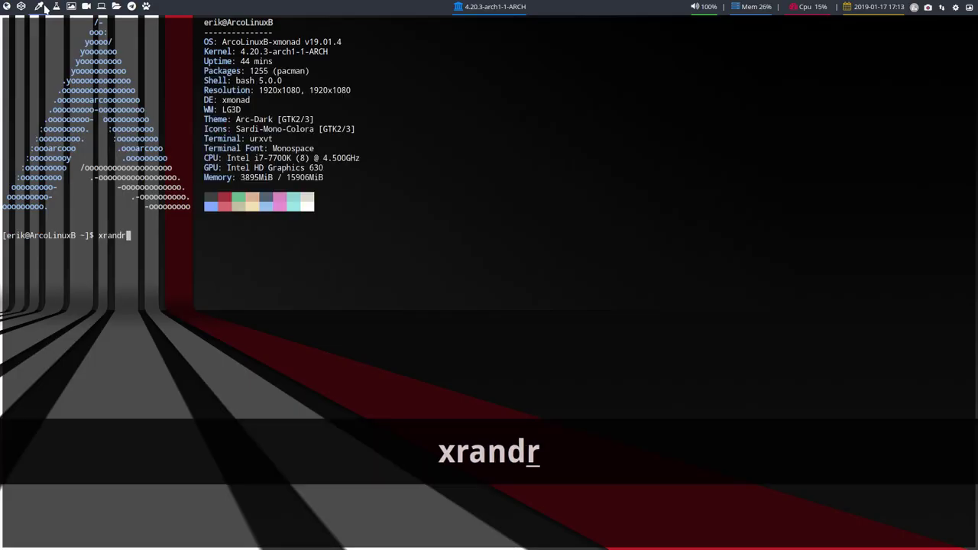
pyautogui.press('Return')
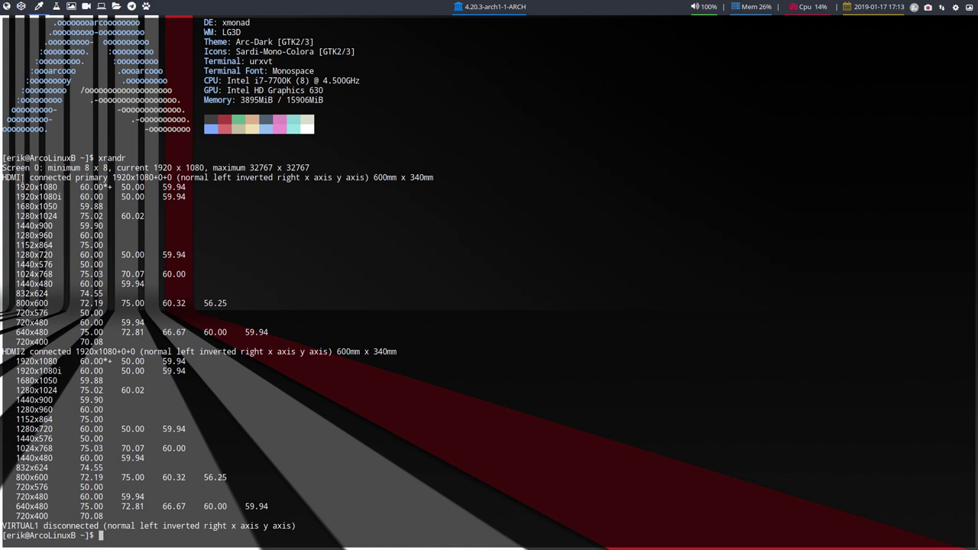
pyautogui.moveTo(23, 178); pyautogui.dragTo(1, 179)
pyautogui.moveTo(16, 187); pyautogui.dragTo(109, 187)
# Step: Try uncommenting xrandr line 18 in autostart.sh, undo it, save, and return to the terminal
pyautogui.click(20, 6)
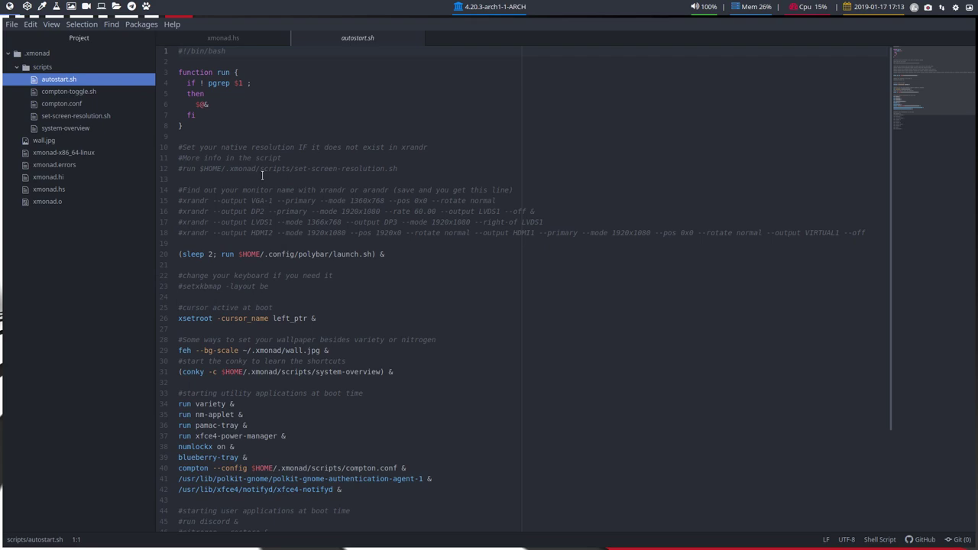
pyautogui.click(182, 233)
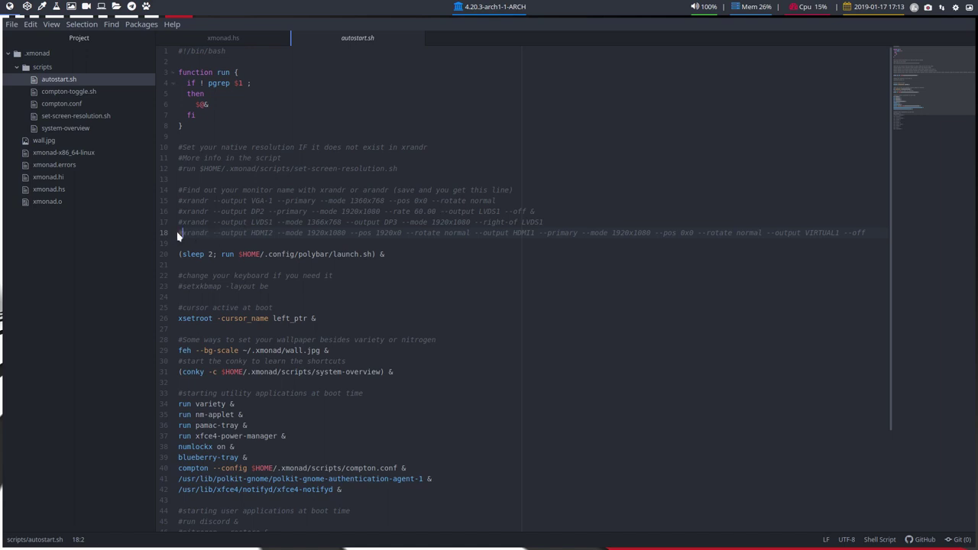
pyautogui.press('BackSpace')
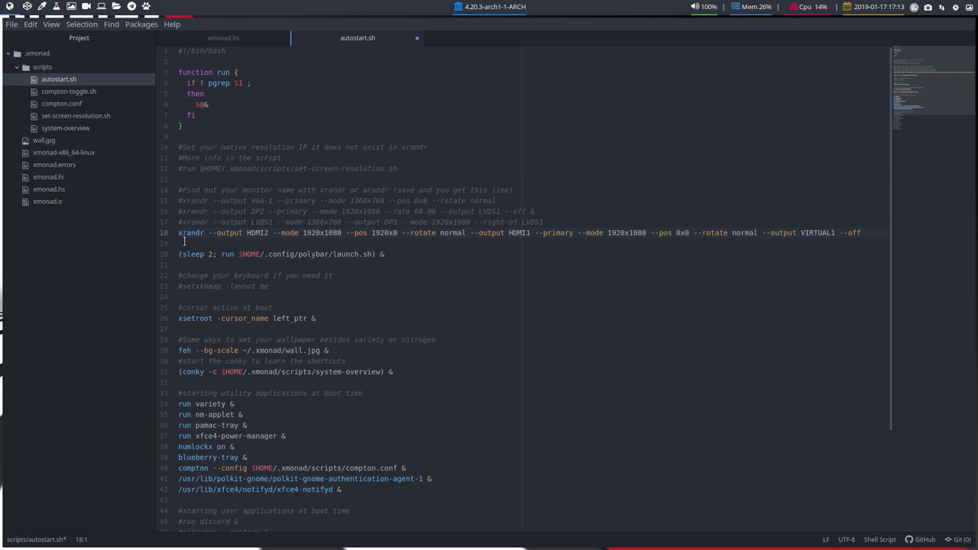
pyautogui.hotkey('ctrl', 'z')
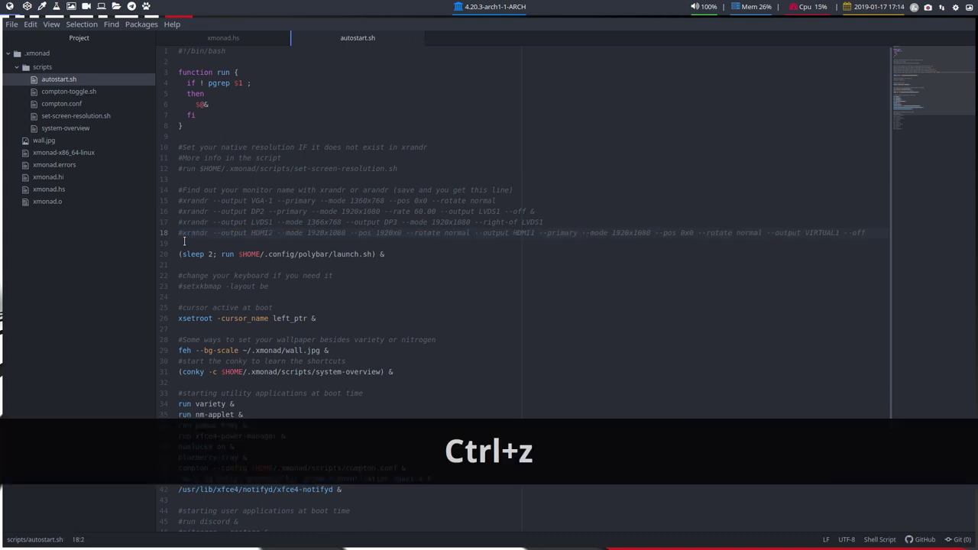
pyautogui.hotkey('ctrl', 's')
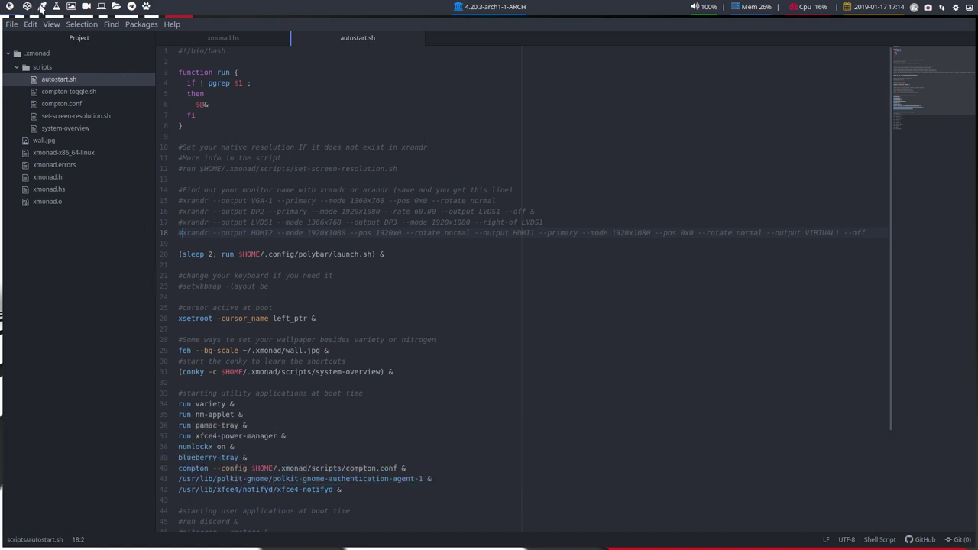
pyautogui.press('super+2')
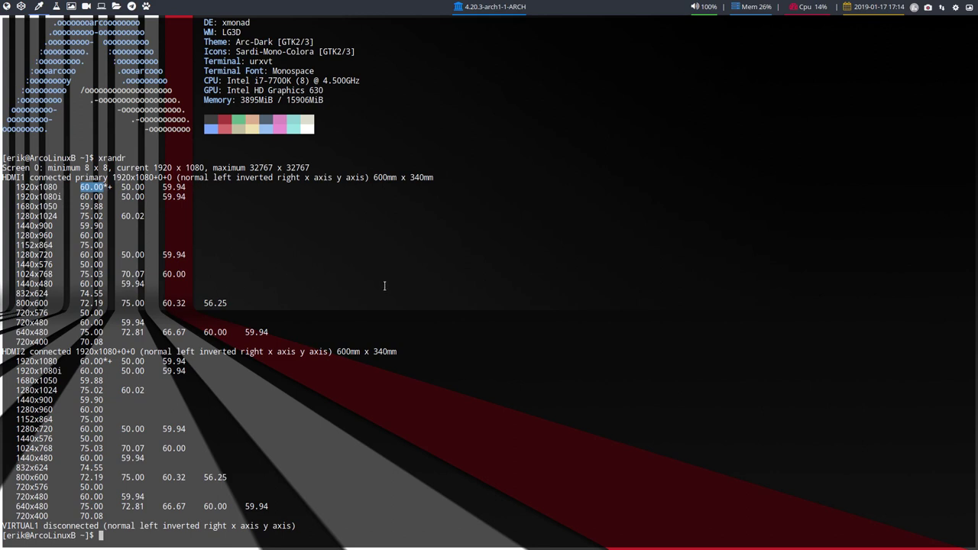
# Step: Open the rofi launcher, type lx, then clear it and close the launcher
pyautogui.press('super+F12')
pyautogui.write('l')
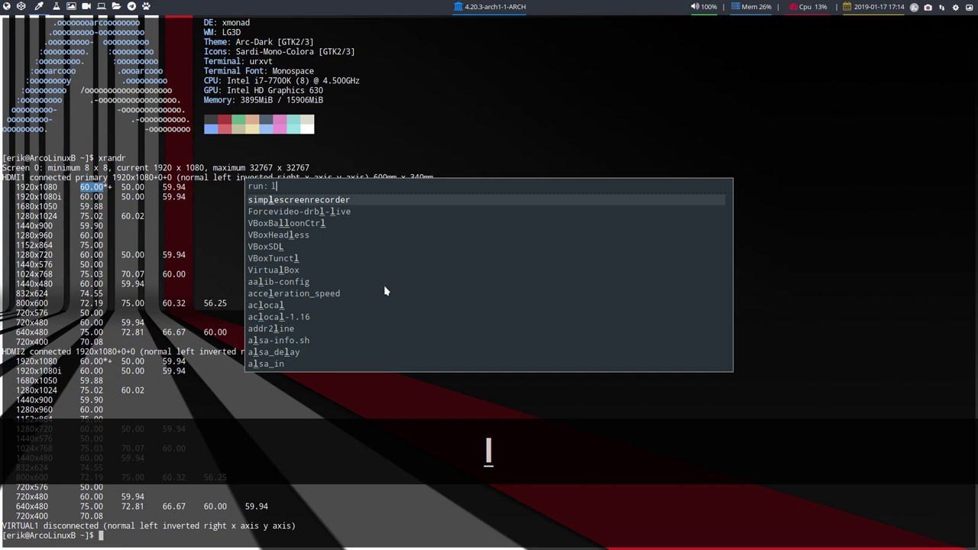
pyautogui.write('x')
pyautogui.press('BackSpace')
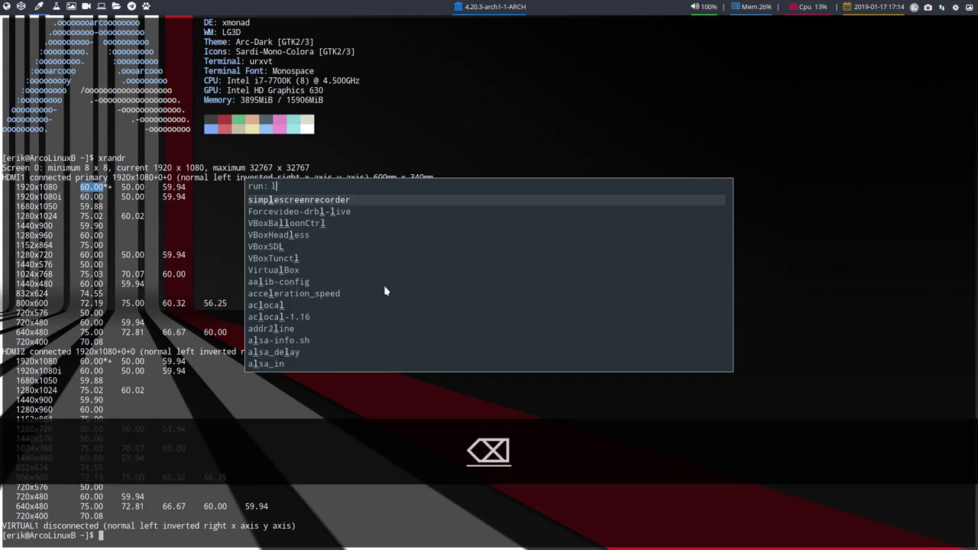
pyautogui.press('BackSpace')
pyautogui.press('BackSpace')
pyautogui.press('Escape')
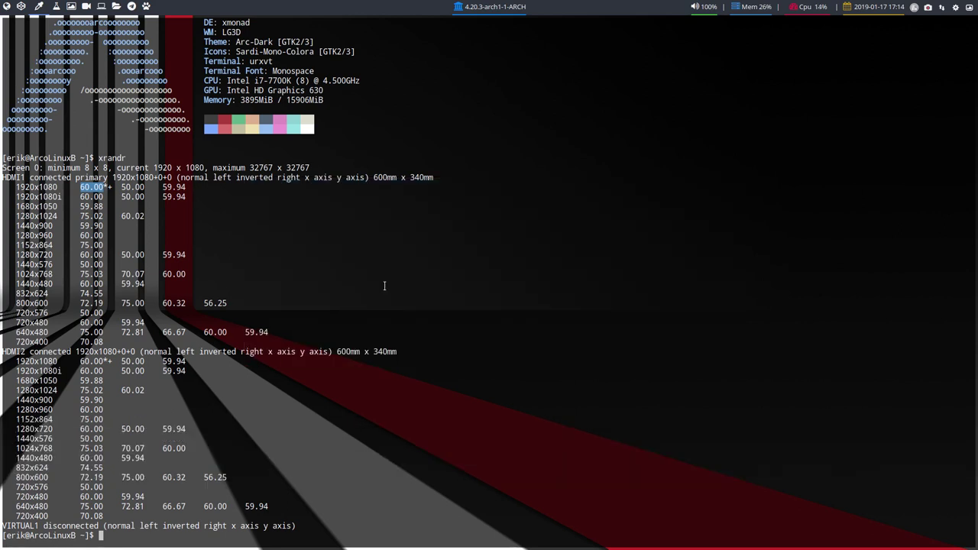
# Step: Launch arandr from the urxvt terminal
pyautogui.write('arandr')
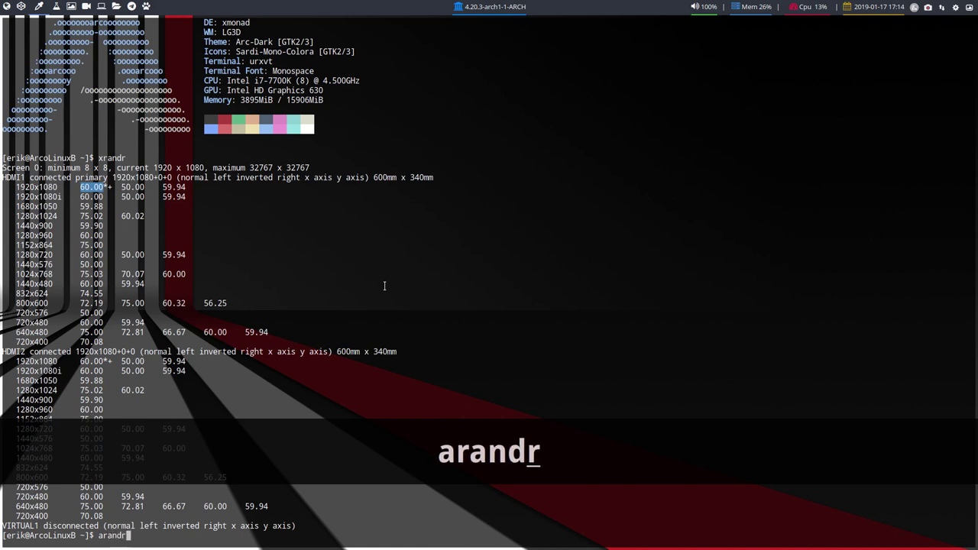
pyautogui.press('Return')
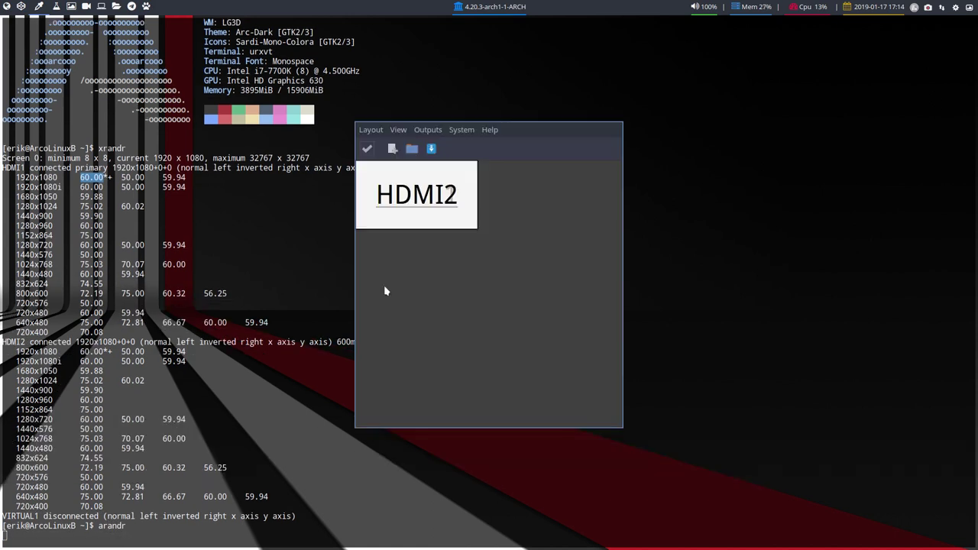
# Step: Drag the ARandR displays so HDMI1 sits directly left of HDMI2 along the top
pyautogui.moveTo(405, 202); pyautogui.dragTo(527, 201)
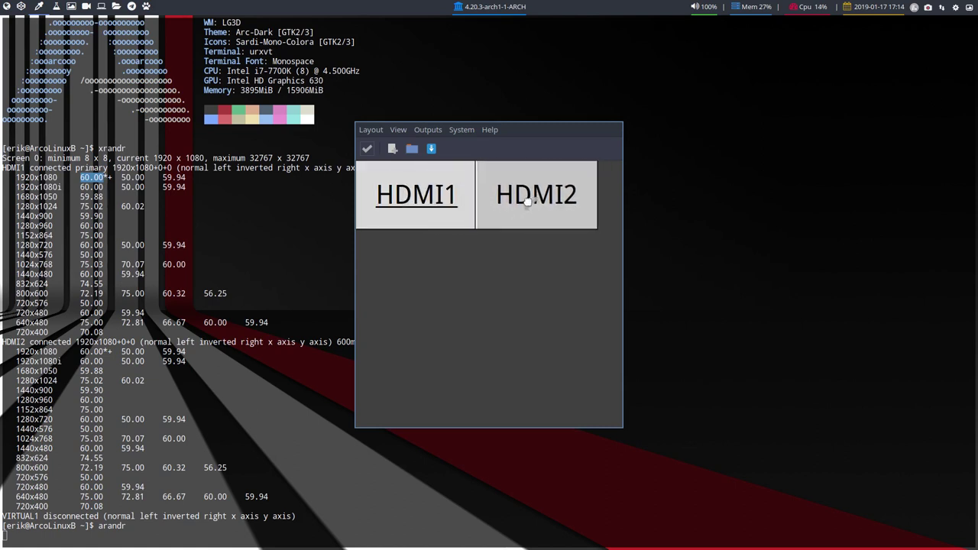
pyautogui.moveTo(429, 210)
pyautogui.mouseDown()
pyautogui.moveTo(389, 209)
pyautogui.moveTo(425, 322)
pyautogui.moveTo(425, 210)
pyautogui.mouseUp()
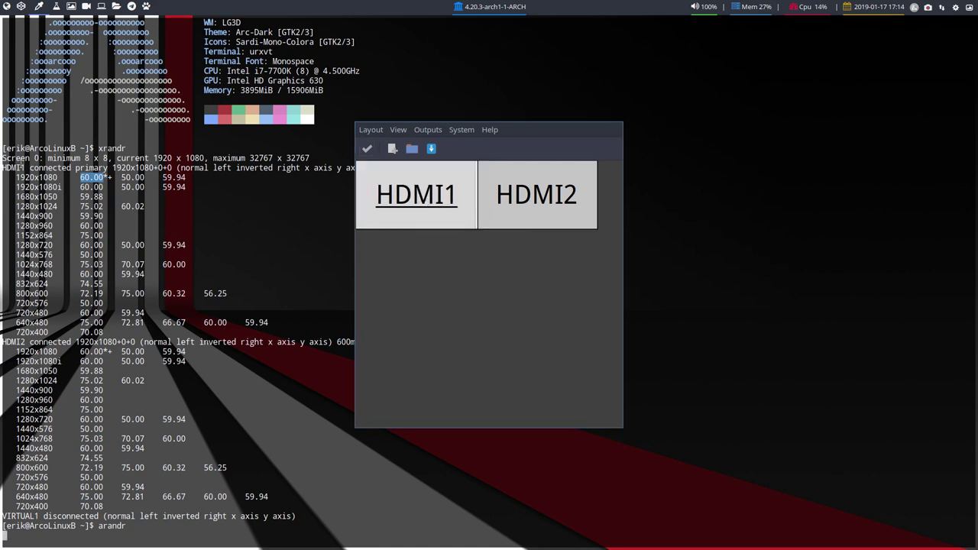
pyautogui.moveTo(422, 212); pyautogui.dragTo(571, 257)
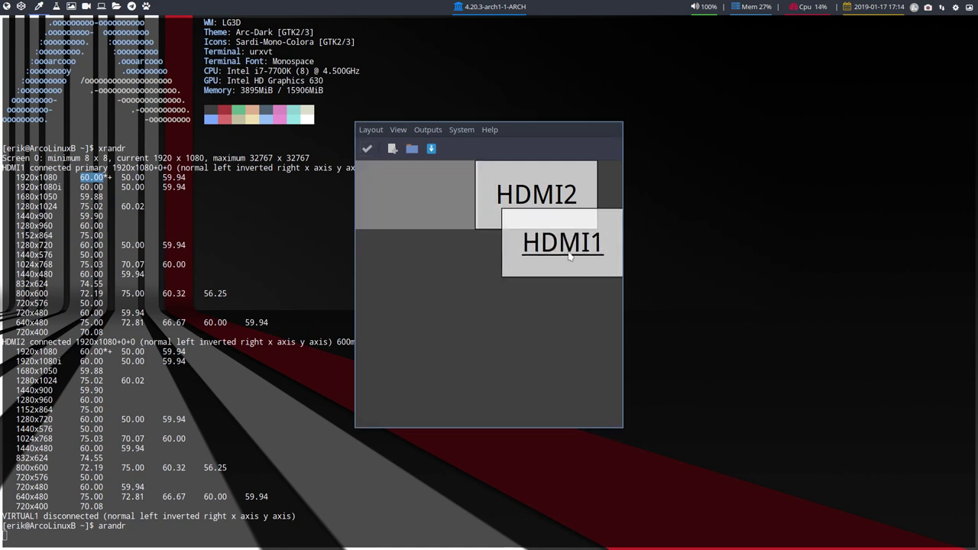
pyautogui.moveTo(562, 214); pyautogui.dragTo(552, 192)
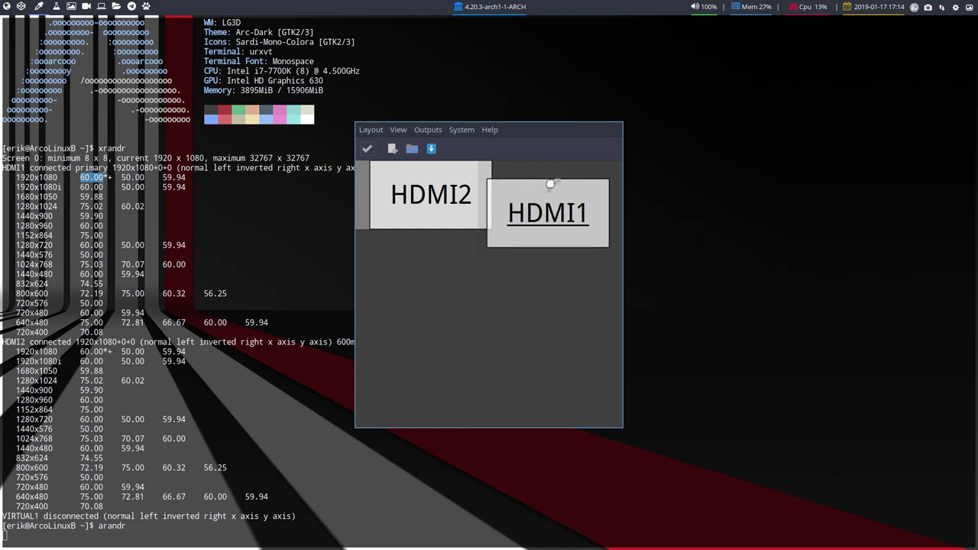
pyautogui.moveTo(411, 200); pyautogui.dragTo(543, 286)
pyautogui.moveTo(532, 211); pyautogui.dragTo(397, 194)
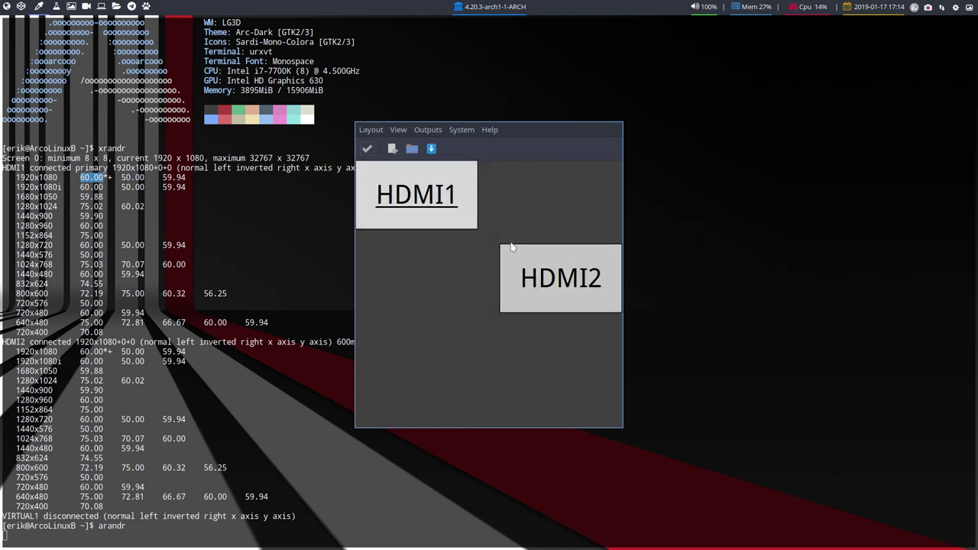
pyautogui.moveTo(509, 247); pyautogui.dragTo(497, 170)
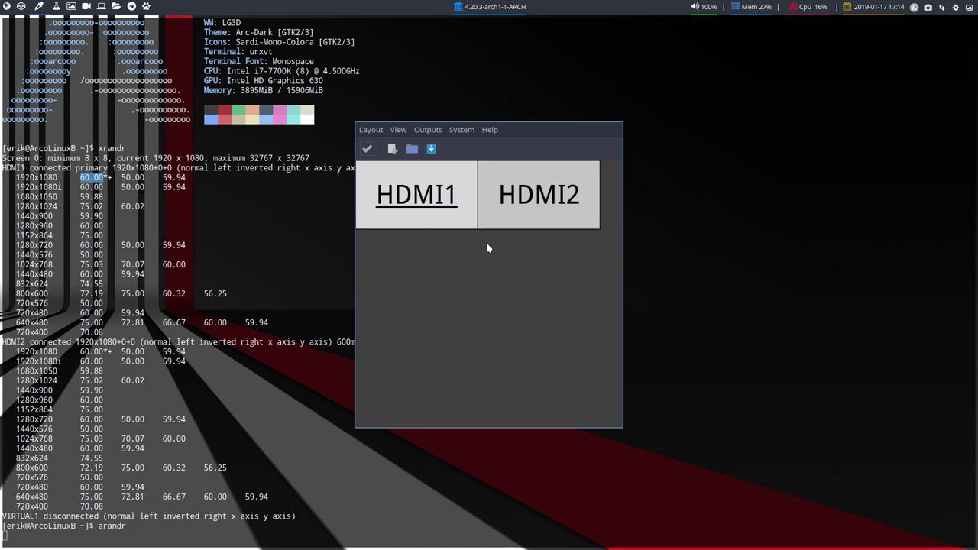
pyautogui.click(373, 130)
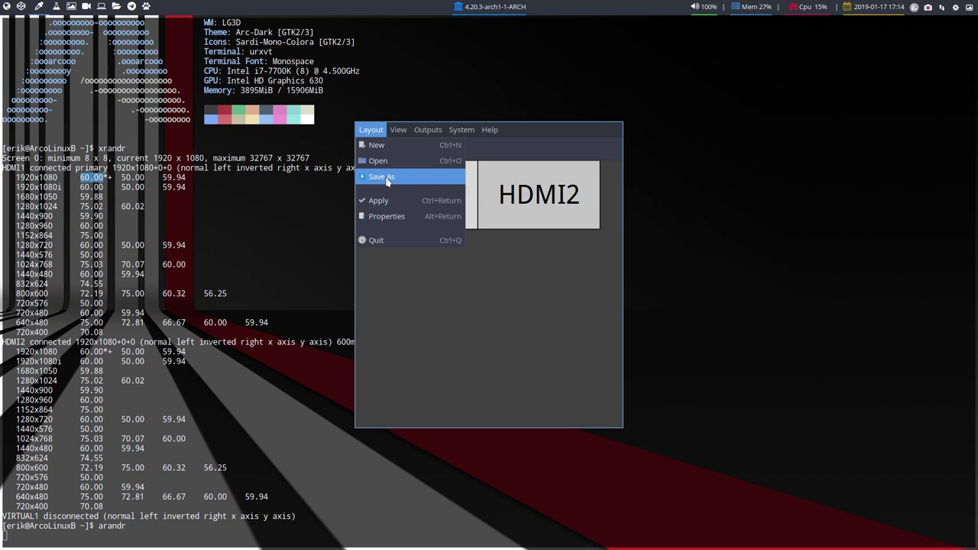
pyautogui.moveTo(398, 130)
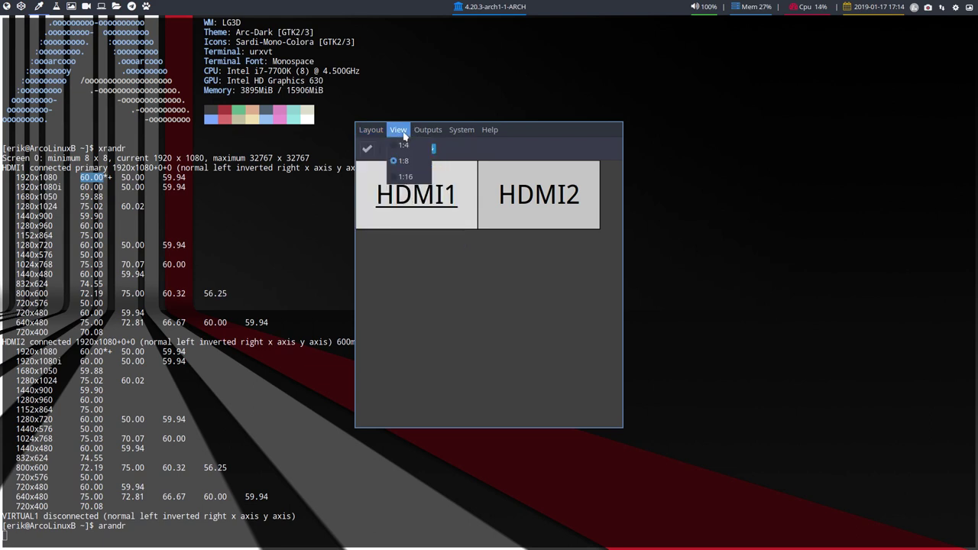
pyautogui.moveTo(433, 132)
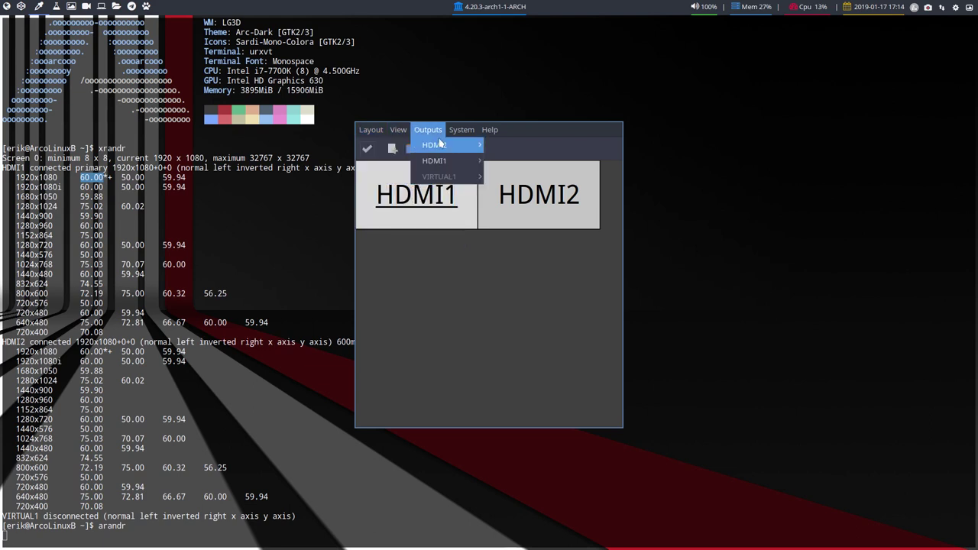
pyautogui.moveTo(470, 145)
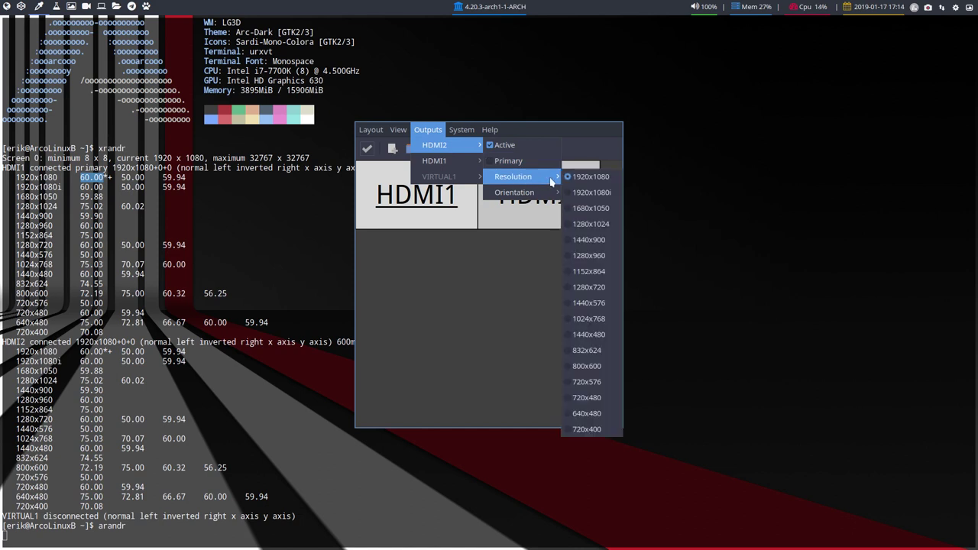
pyautogui.moveTo(556, 183)
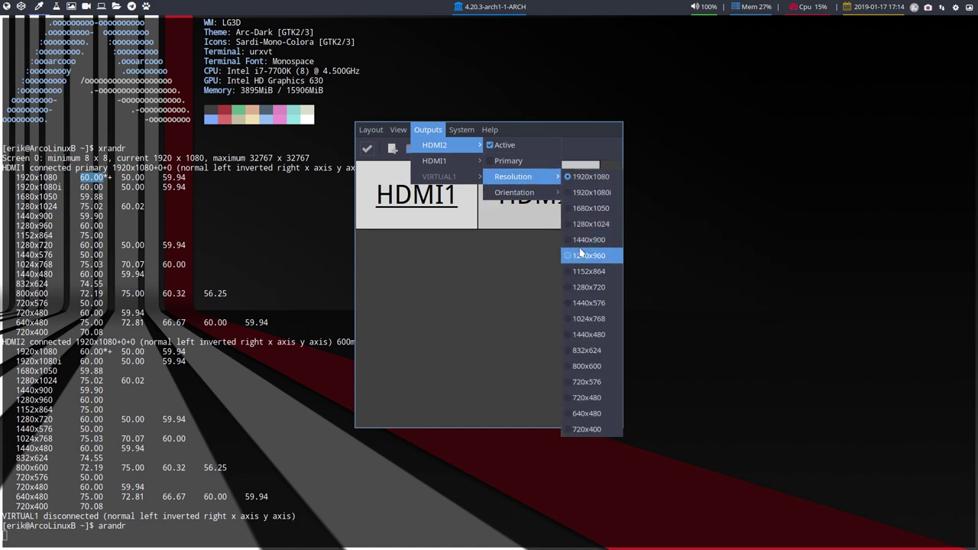
pyautogui.moveTo(472, 161)
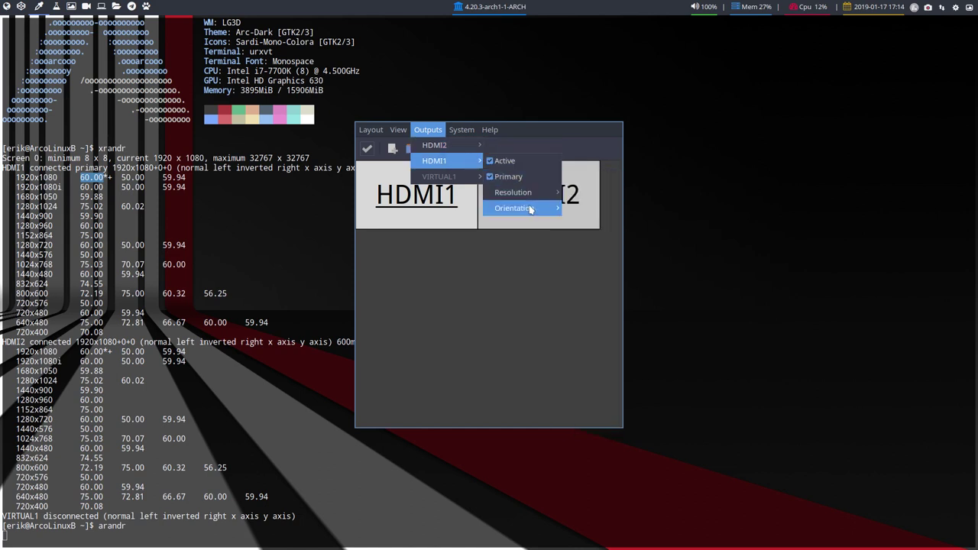
pyautogui.press('Up')
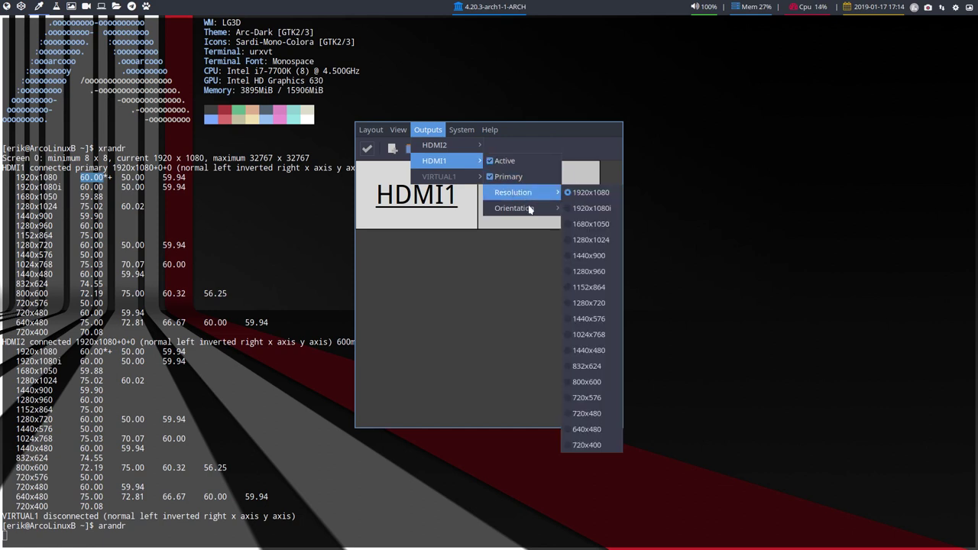
pyautogui.moveTo(532, 213)
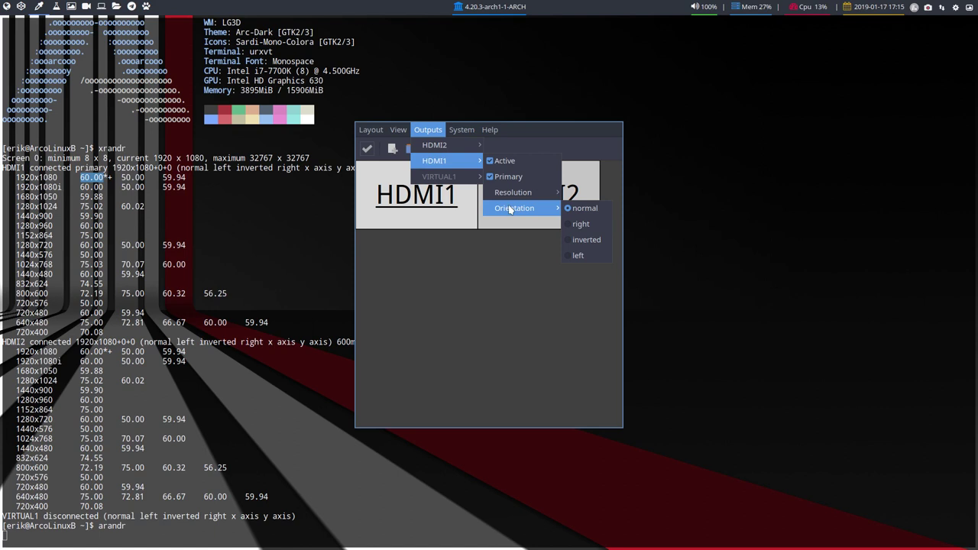
pyautogui.moveTo(463, 133)
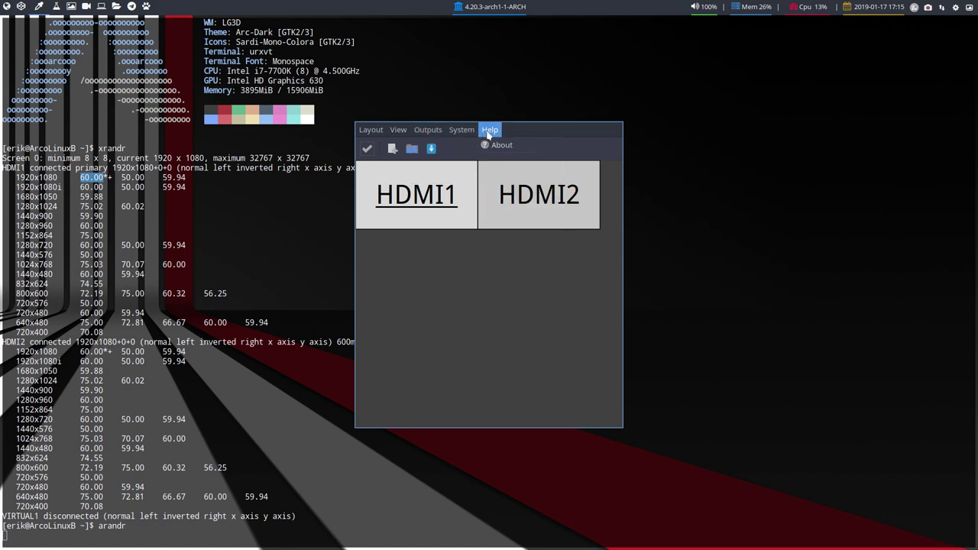
pyautogui.moveTo(428, 130)
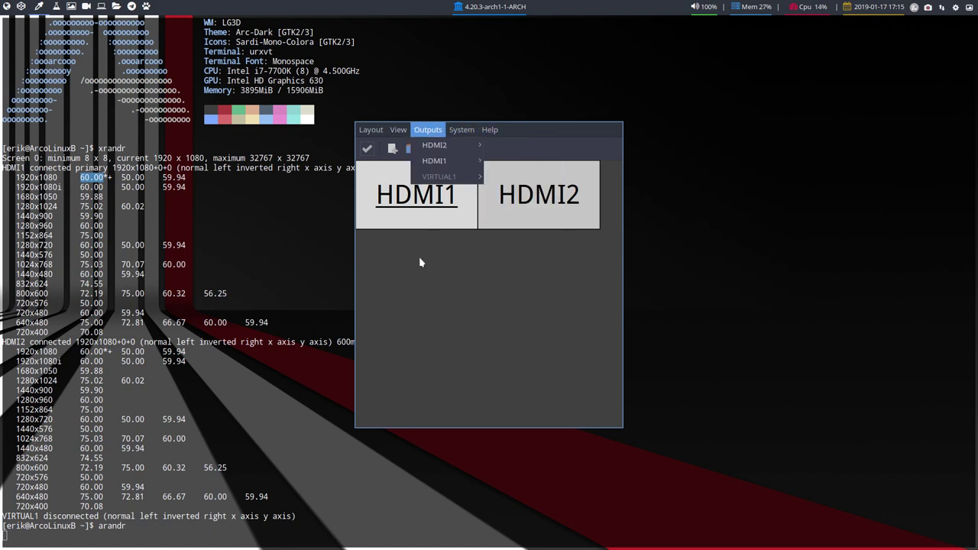
pyautogui.click(461, 300)
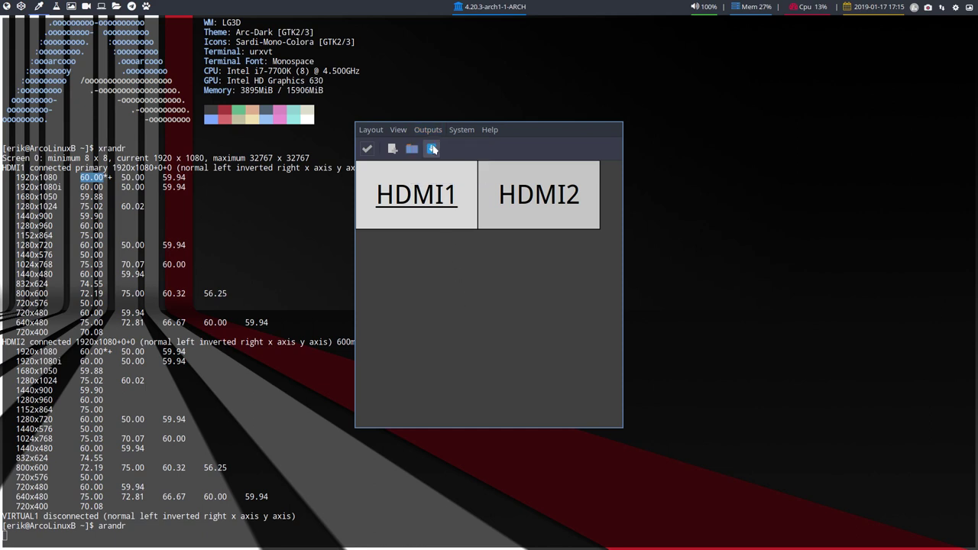
# Step: Save the ARandR layout as 'test' in .screenlayout, then close ARandR with Super+Shift+Q
pyautogui.click(378, 133)
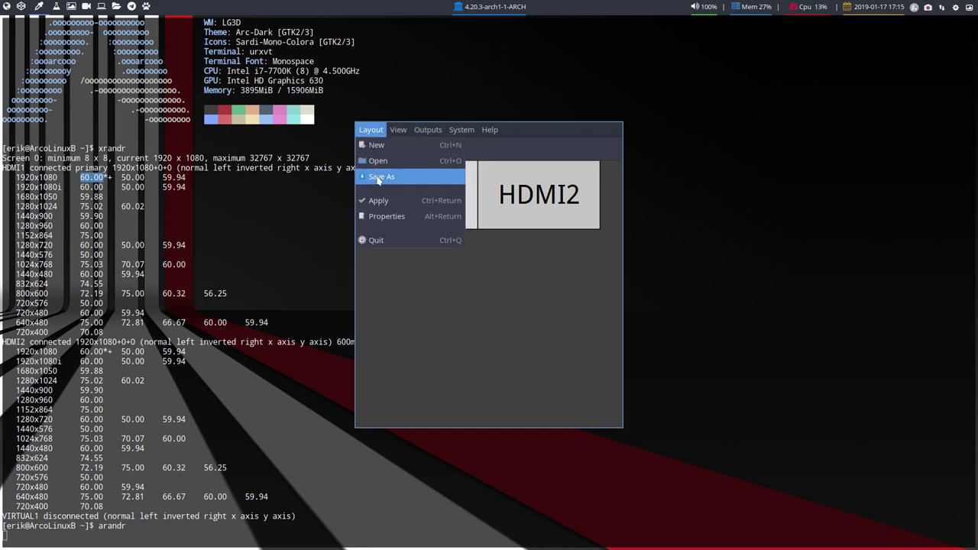
pyautogui.click(377, 178)
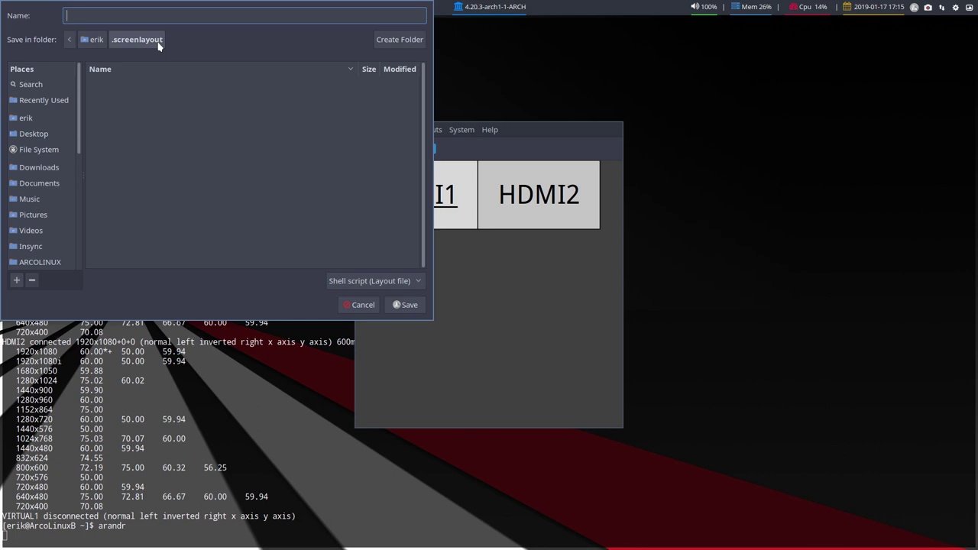
pyautogui.write('test')
pyautogui.click(402, 304)
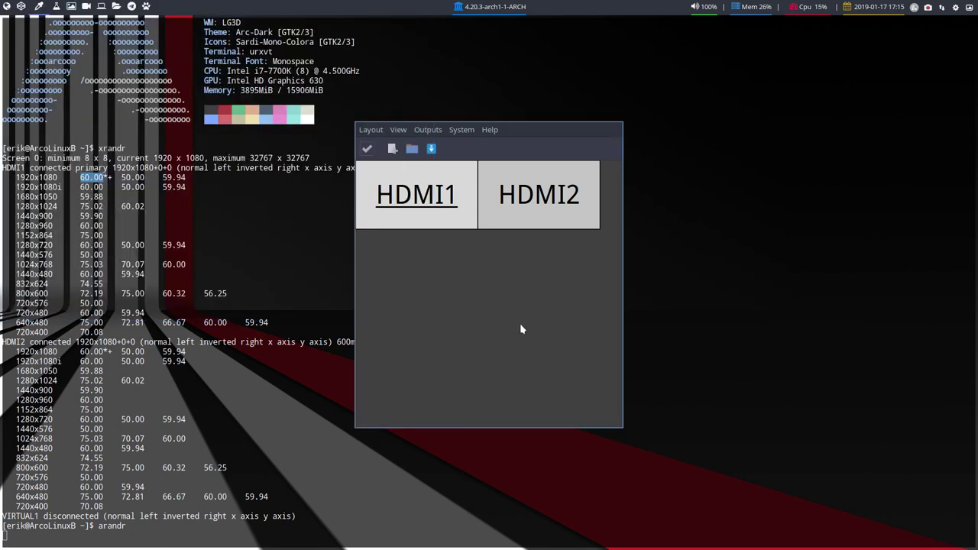
pyautogui.click(366, 132)
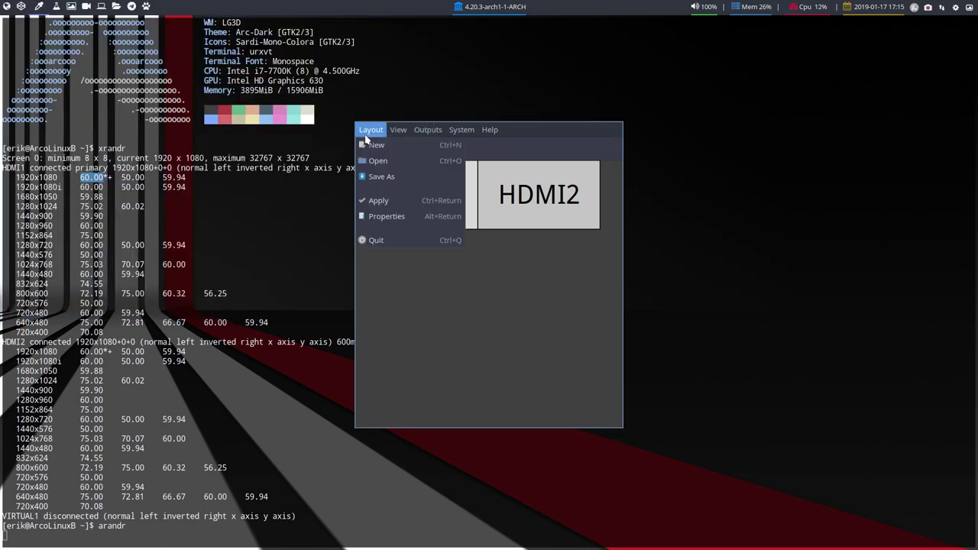
pyautogui.click(429, 316)
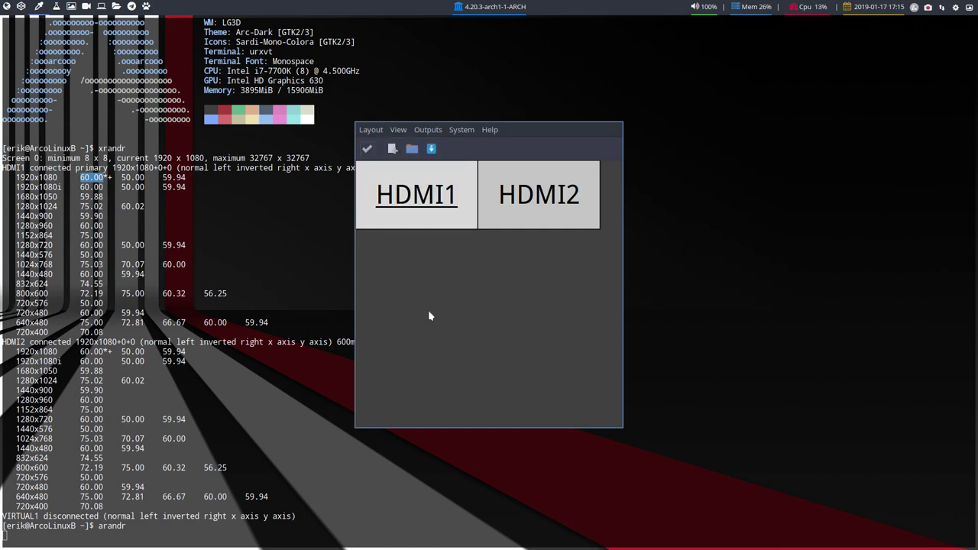
pyautogui.press('super+shift+q')
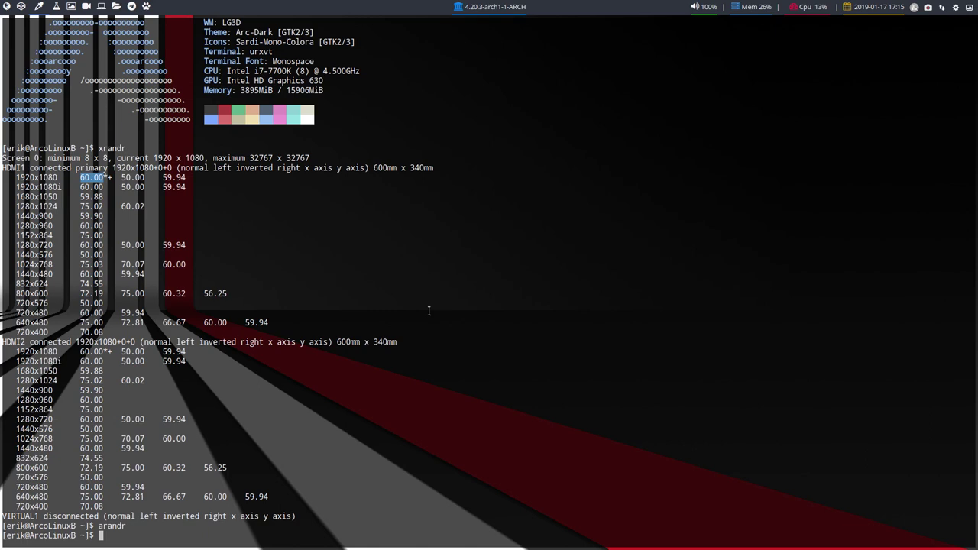
# Step: In Thunar, open test.sh from the .screenlayout folder with Atom
pyautogui.press('super+shift+Return')
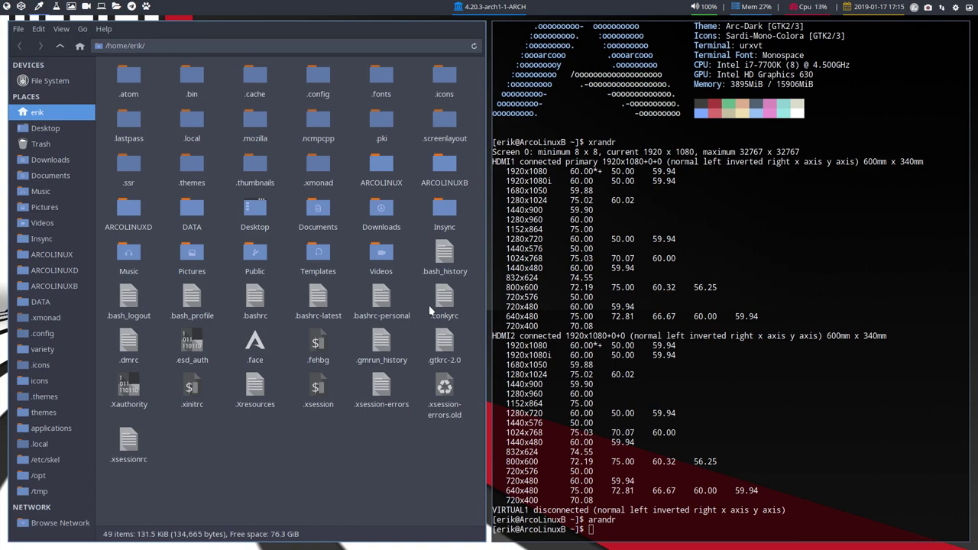
pyautogui.click(446, 121)
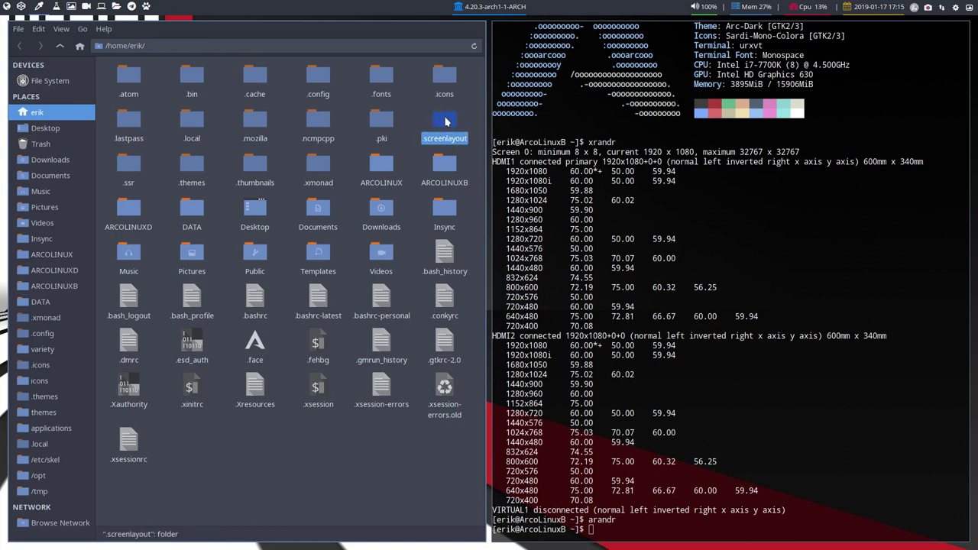
pyautogui.doubleClick(445, 120)
pyautogui.click(114, 77)
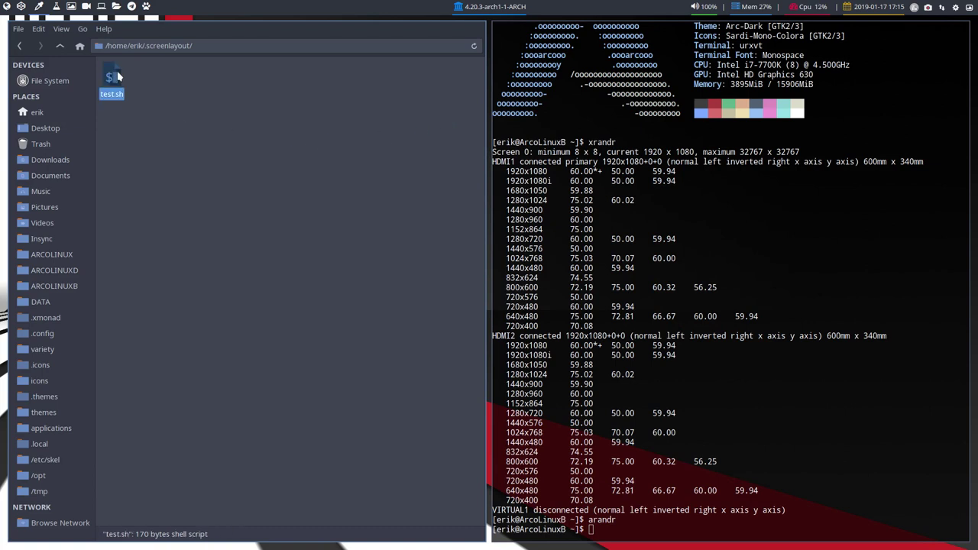
pyautogui.rightClick(115, 76)
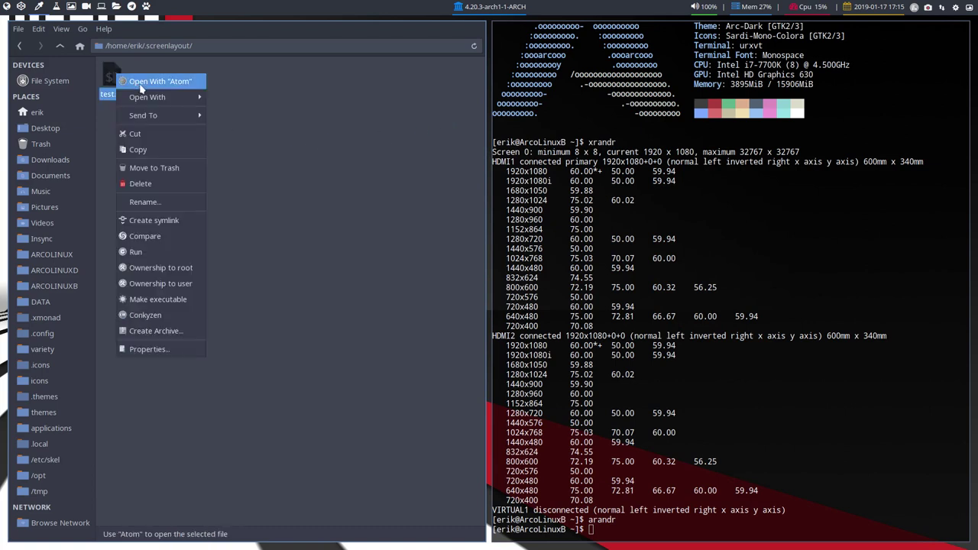
pyautogui.click(141, 83)
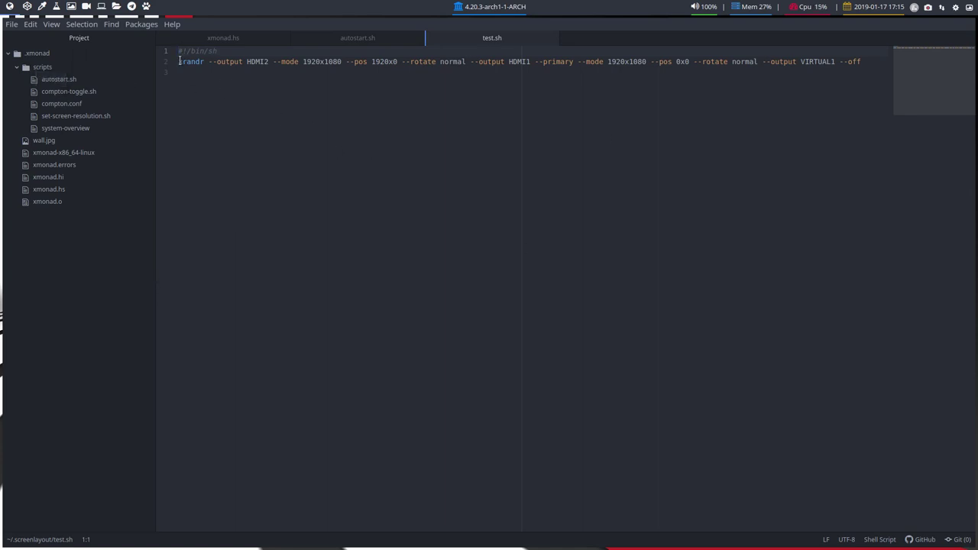
# Step: Inspect test.sh's xrandr options: output HDMI2, mode 1920x1080, position 1920x0
pyautogui.moveTo(178, 61); pyautogui.dragTo(235, 62)
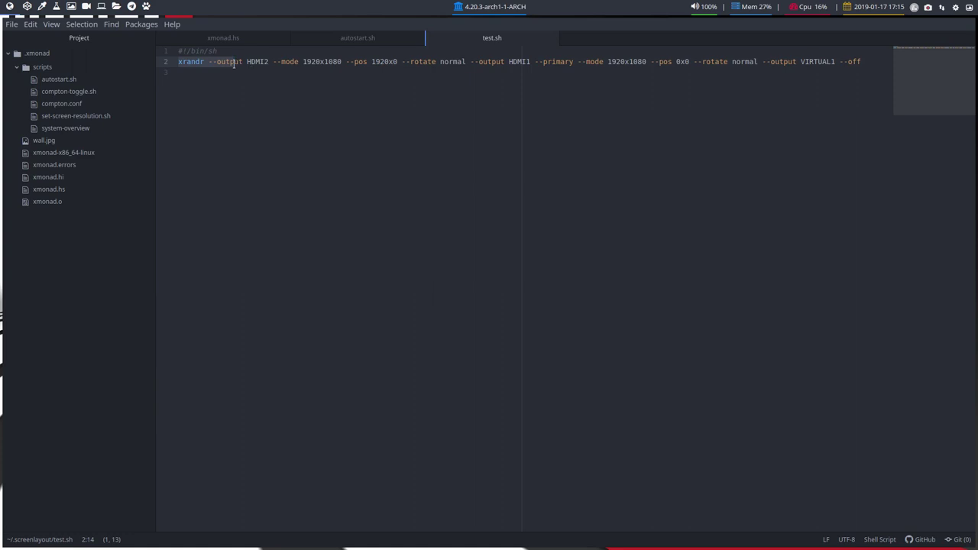
pyautogui.doubleClick(233, 61)
pyautogui.doubleClick(259, 61)
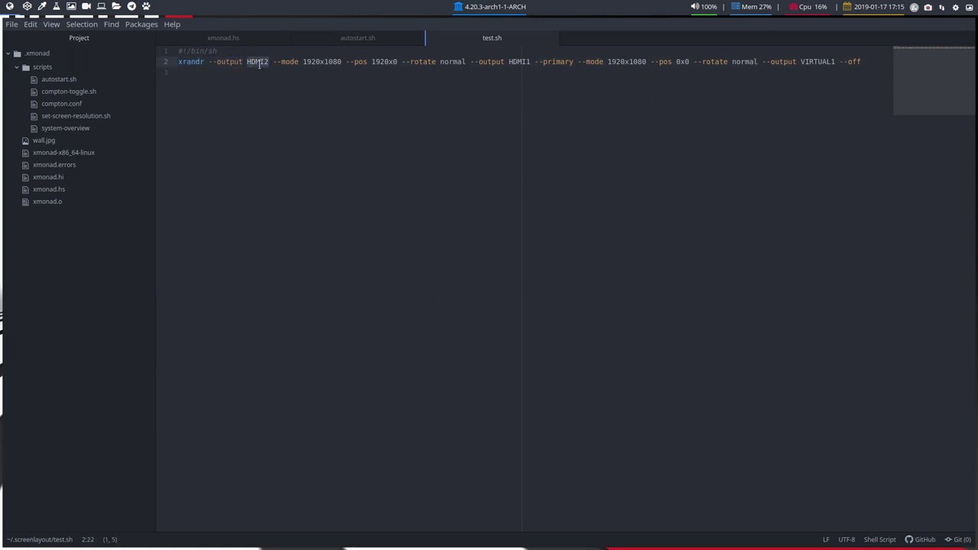
pyautogui.doubleClick(311, 61)
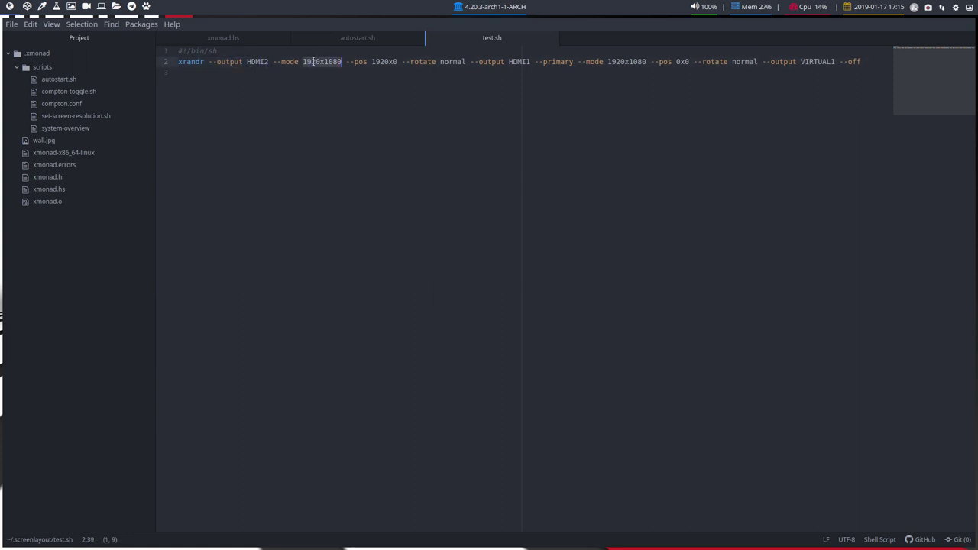
pyautogui.doubleClick(386, 61)
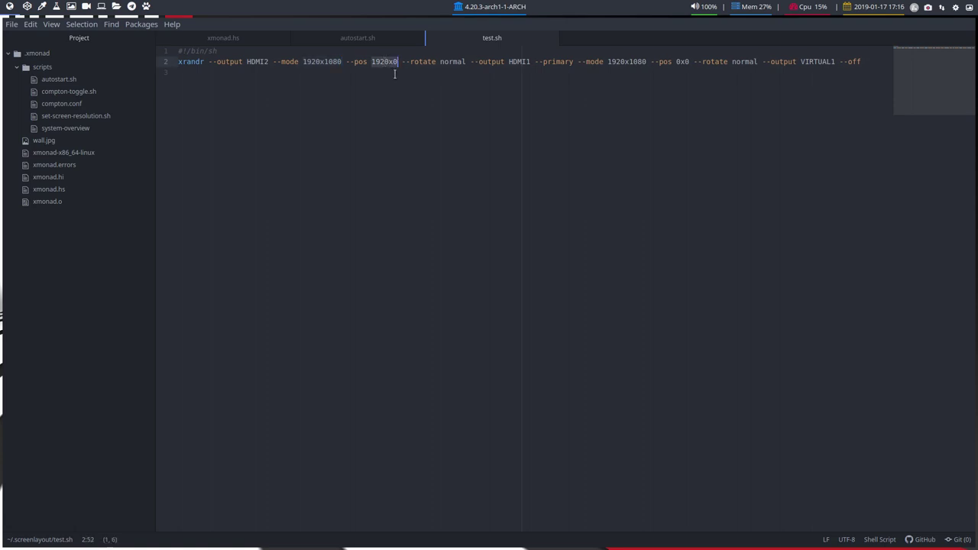
pyautogui.click(437, 62)
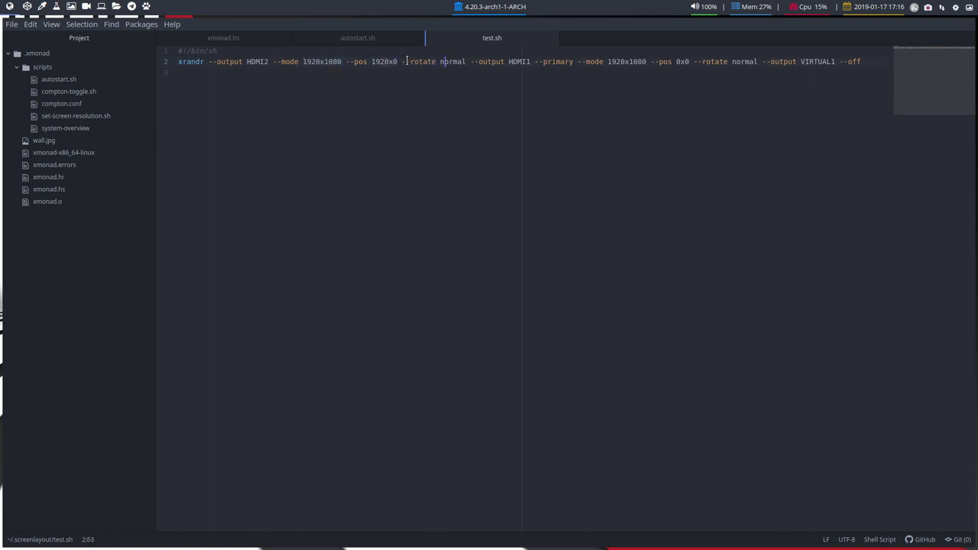
# Step: Delete and restore --rotate normal, then copy the whole xrandr line
pyautogui.moveTo(406, 62)
pyautogui.mouseDown()
pyautogui.moveTo(467, 63)
pyautogui.moveTo(401, 60)
pyautogui.mouseUp()
pyautogui.click(467, 64)
pyautogui.press('Delete')
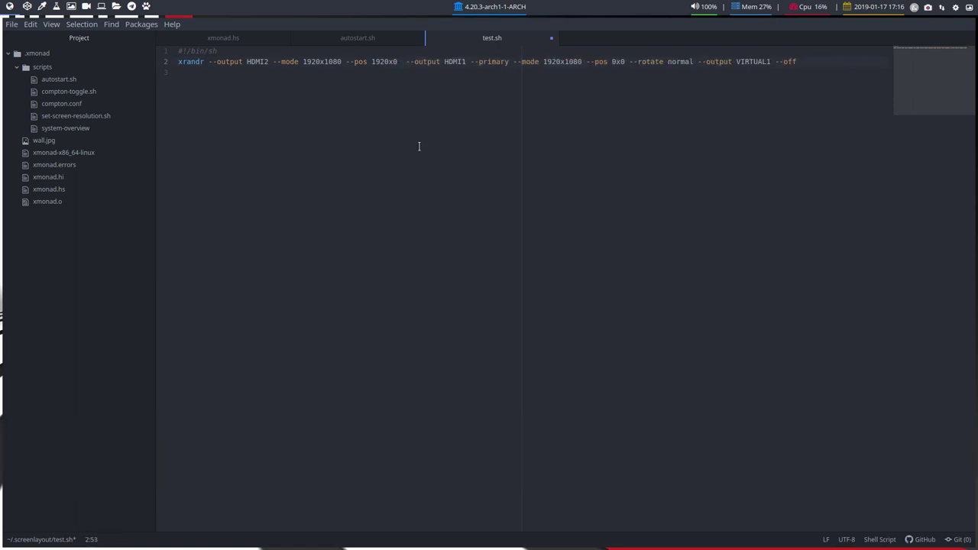
pyautogui.hotkey('ctrl', 'z')
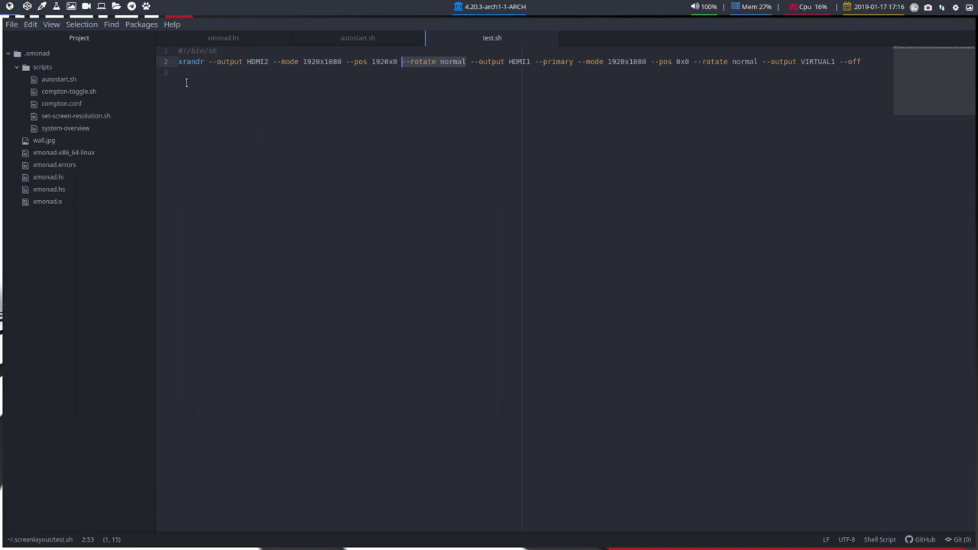
pyautogui.click(166, 63)
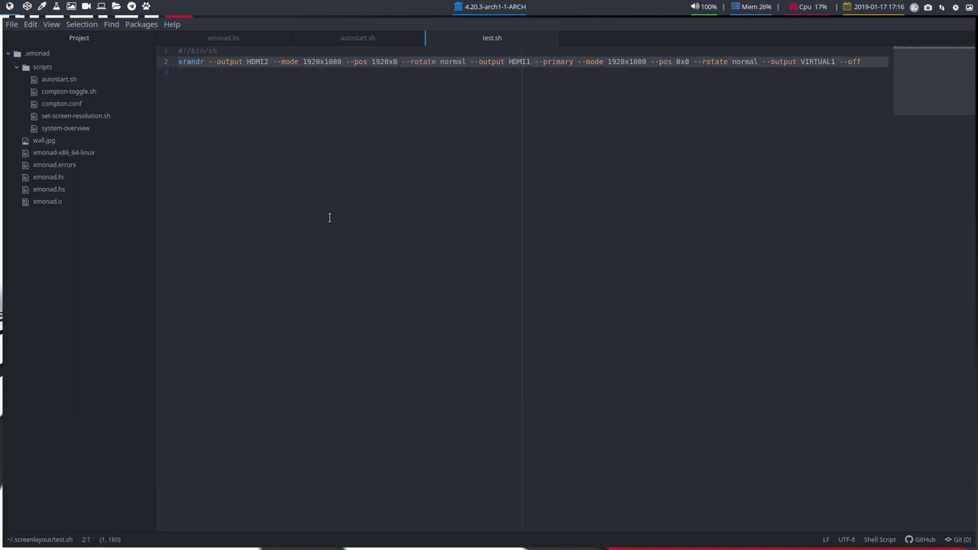
pyautogui.hotkey('ctrl', 'c')
# Step: Comment out pasted line 19 in autostart.sh with #, enlarge the font, and review the line
pyautogui.click(359, 38)
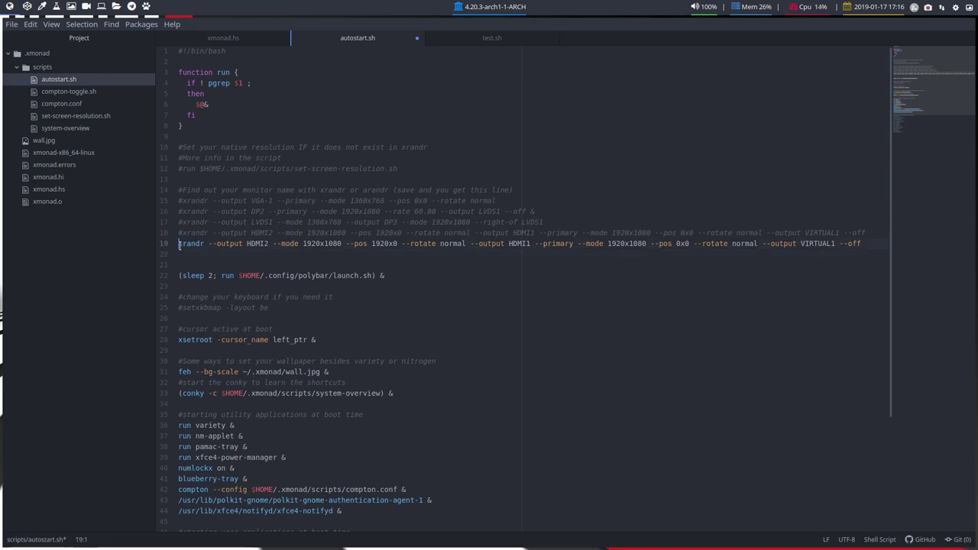
pyautogui.write('#')
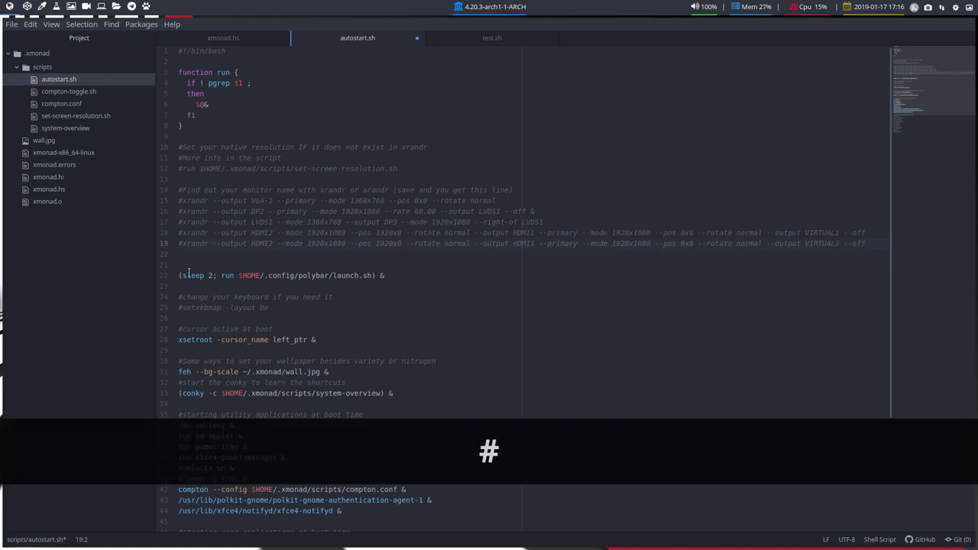
pyautogui.hotkey('ctrl', '=')
pyautogui.hotkey('ctrl', '=')
pyautogui.hotkey('ctrl', '=')
pyautogui.hotkey('ctrl', '=')
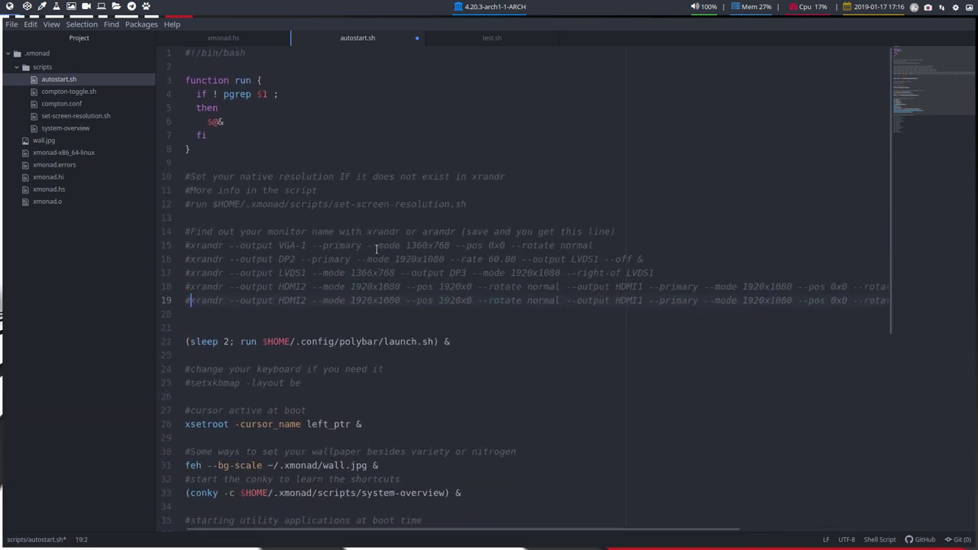
pyautogui.scroll(-1, 293, 273)
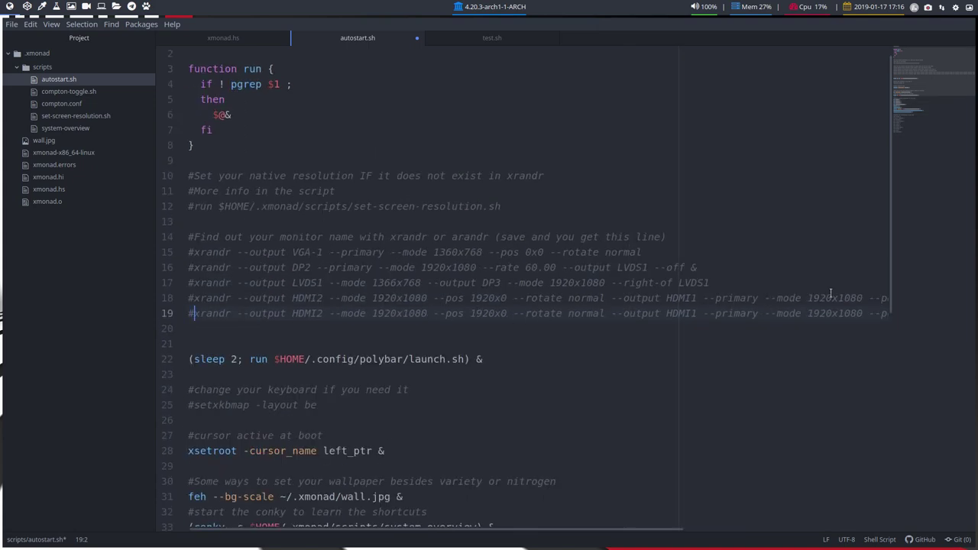
pyautogui.moveTo(642, 529); pyautogui.dragTo(944, 520)
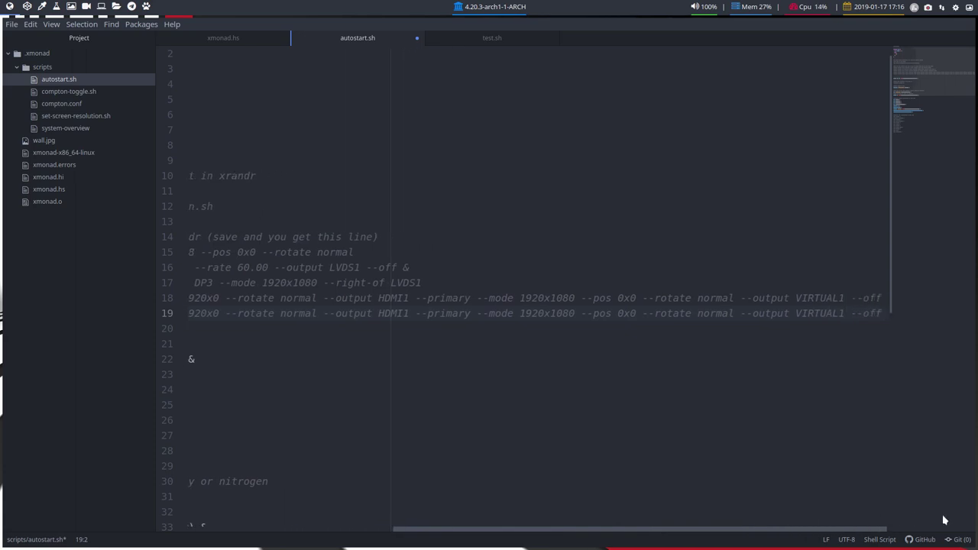
pyautogui.click(207, 528)
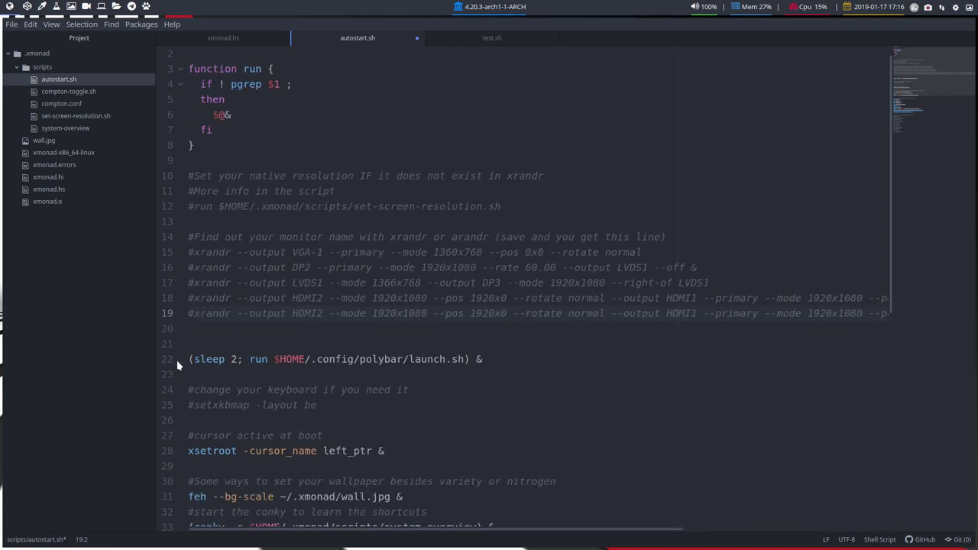
pyautogui.click(172, 315)
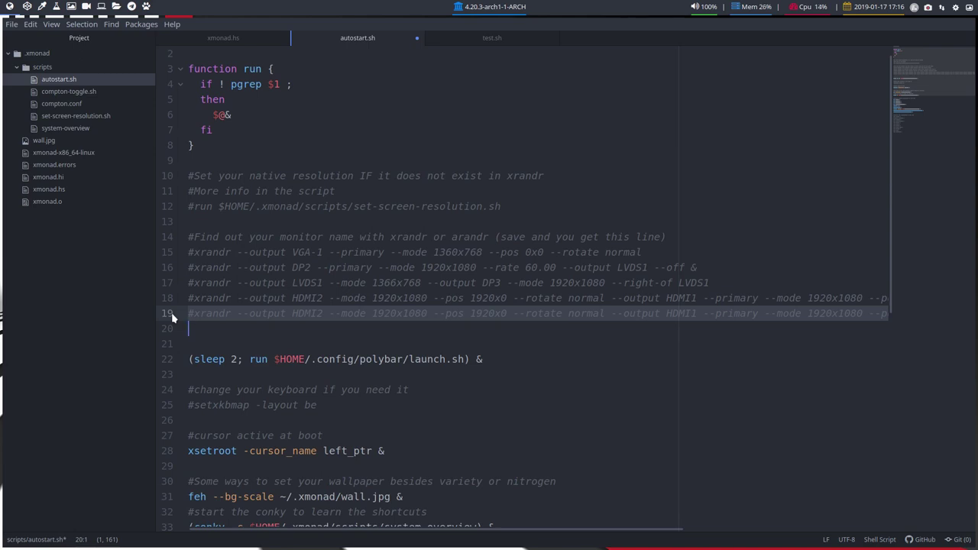
# Step: Undo the duplicated HDMI2 line, save autostart.sh, and pick out monitor names LVDS1, DP2, VGA-1
pyautogui.hotkey('ctrl', 'z')
pyautogui.hotkey('ctrl', 'z')
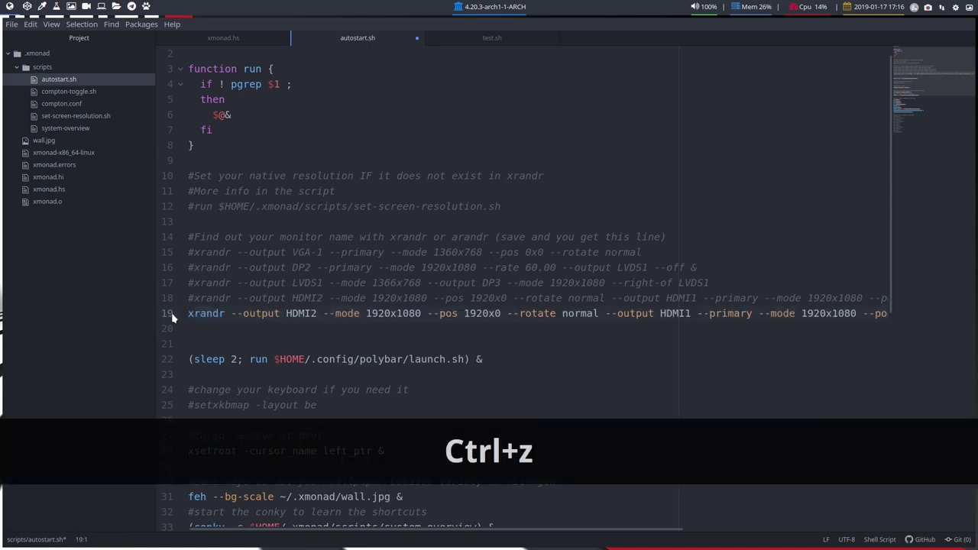
pyautogui.hotkey('ctrl', 'z')
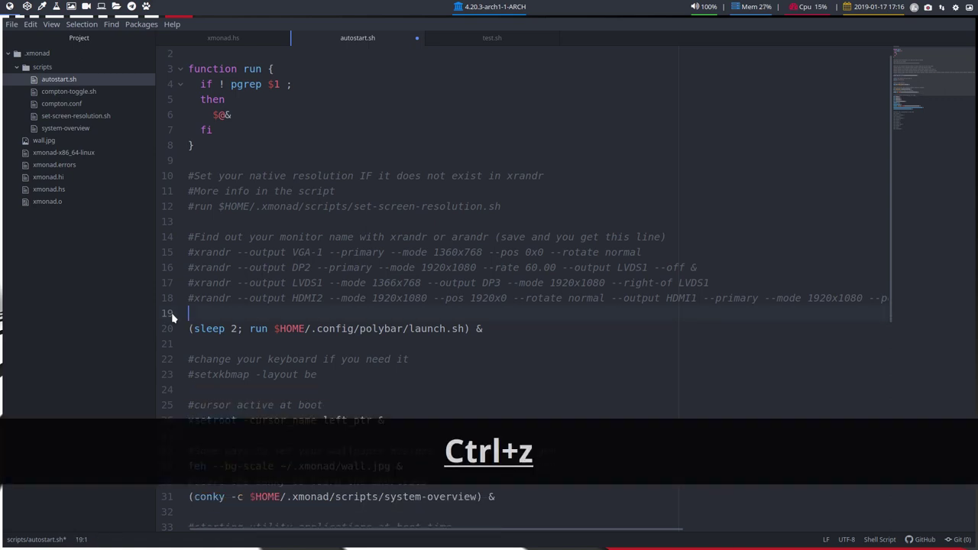
pyautogui.hotkey('ctrl', 's')
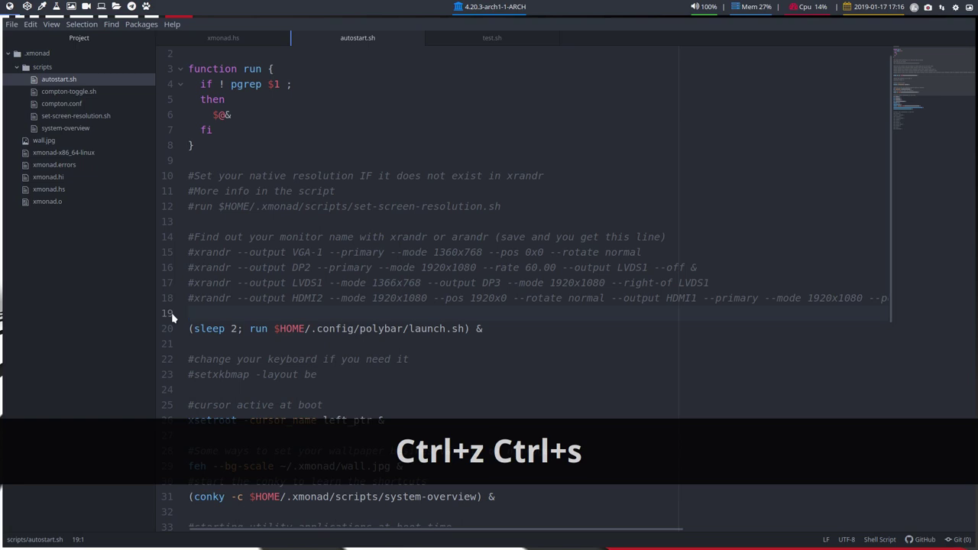
pyautogui.doubleClick(298, 283)
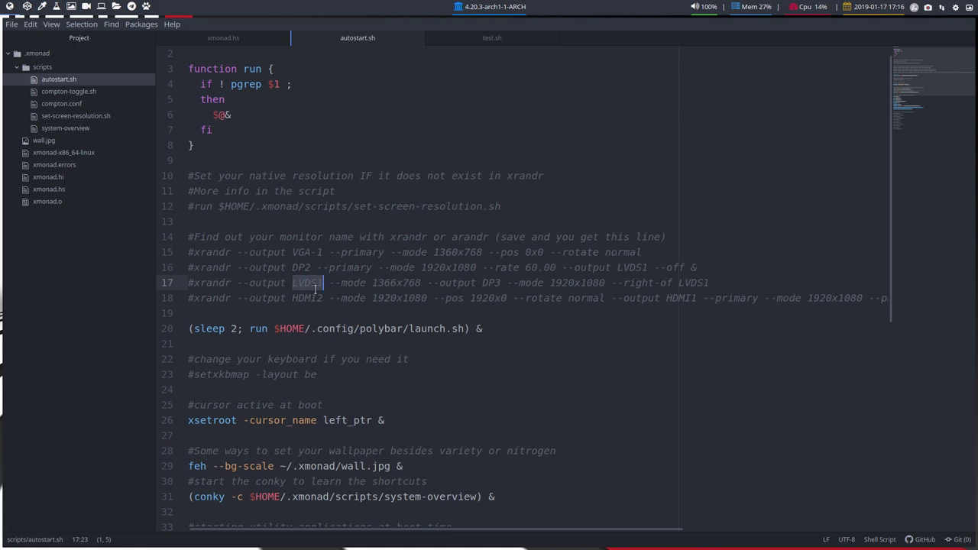
pyautogui.doubleClick(300, 267)
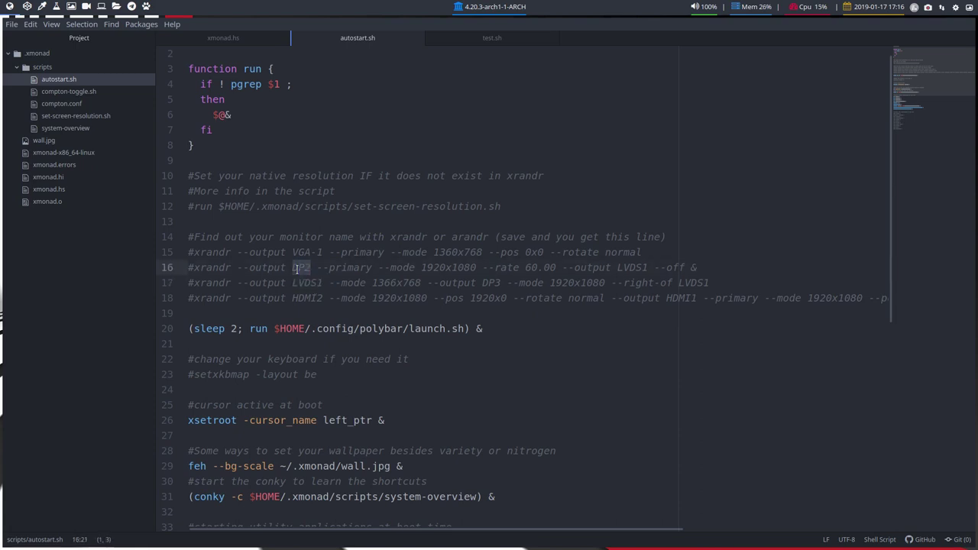
pyautogui.doubleClick(299, 252)
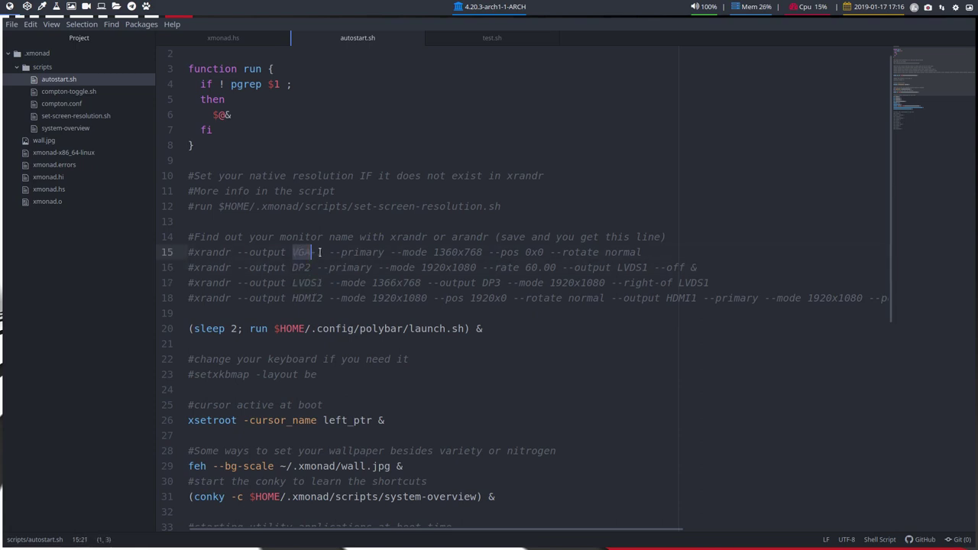
pyautogui.moveTo(319, 252); pyautogui.dragTo(293, 252)
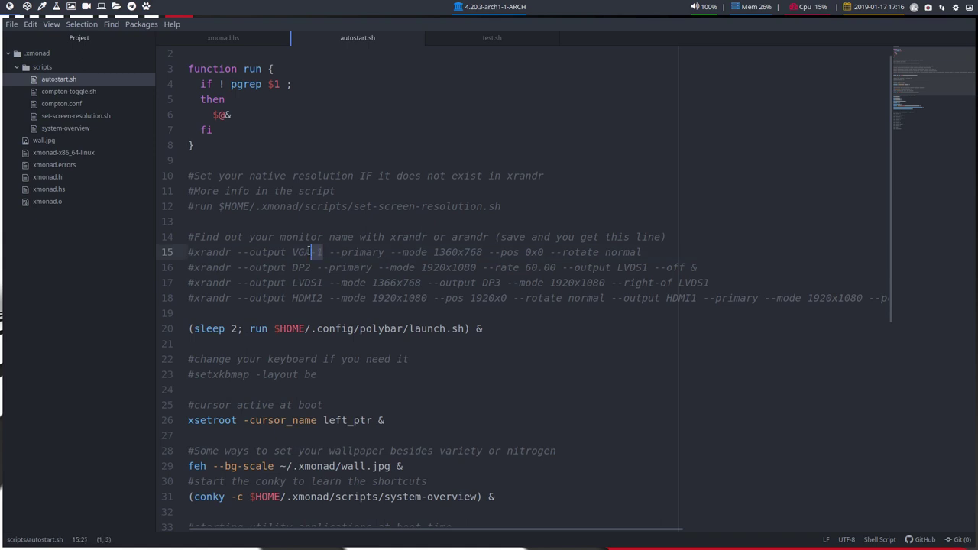
# Step: Uncomment then recomment the DP2 line 16, and open set-screen-resolution.sh
pyautogui.click(303, 267)
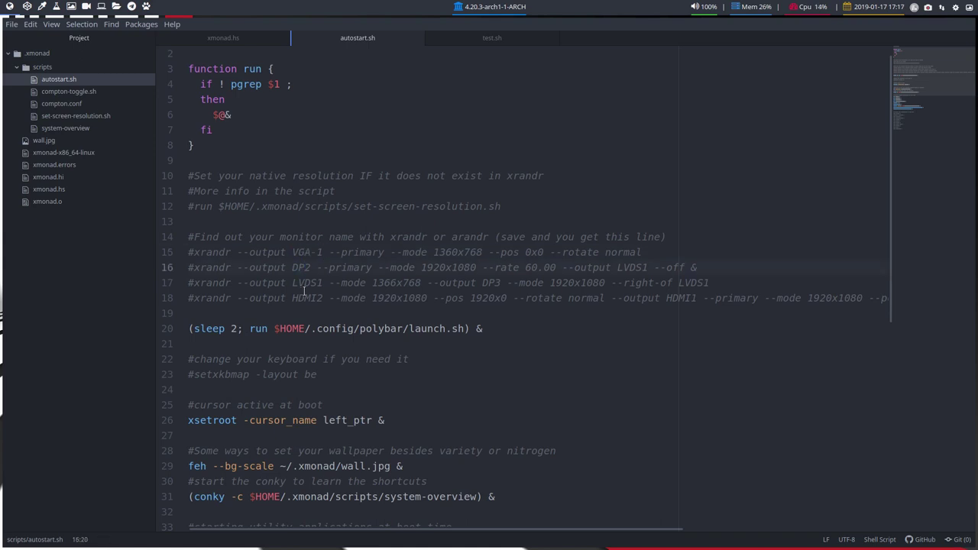
pyautogui.click(189, 267)
pyautogui.press('BackSpace')
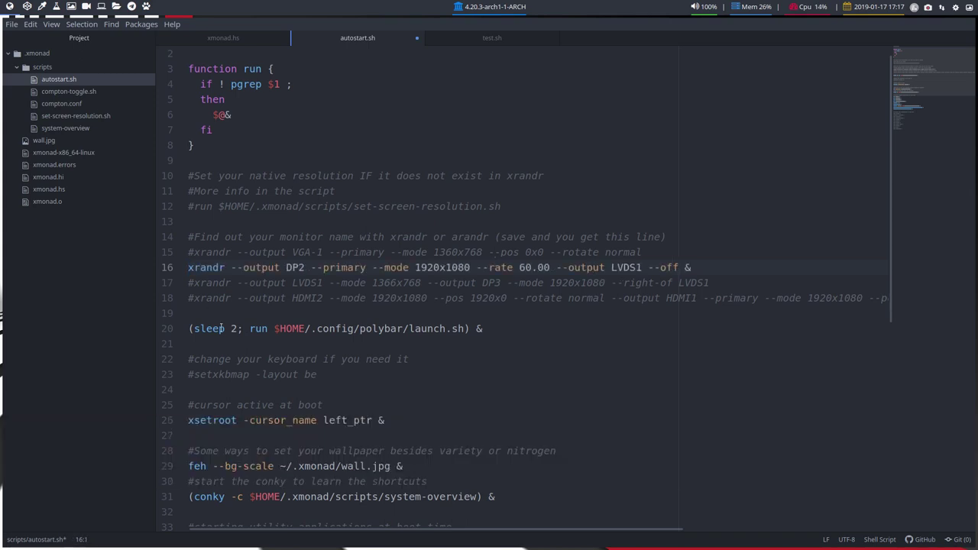
pyautogui.hotkey('ctrl', 'z')
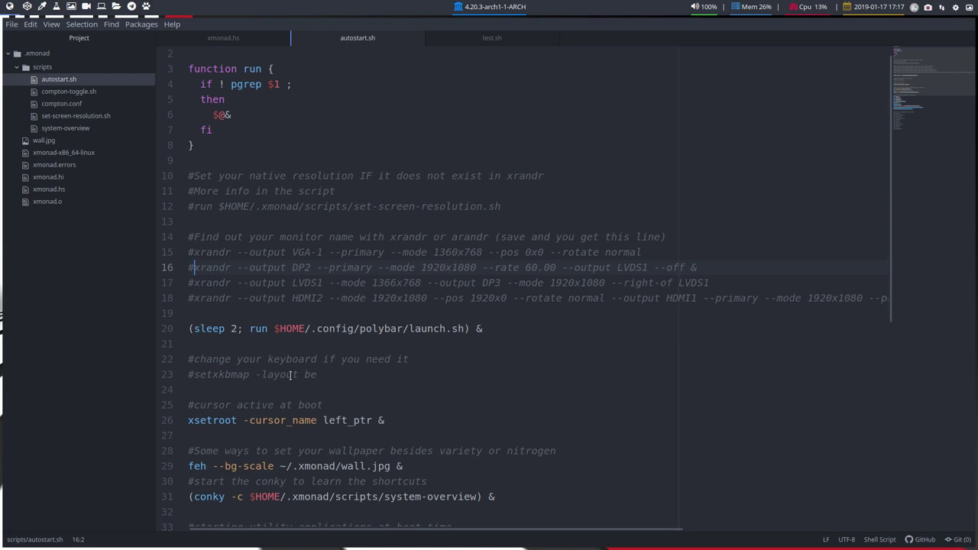
pyautogui.click(67, 116)
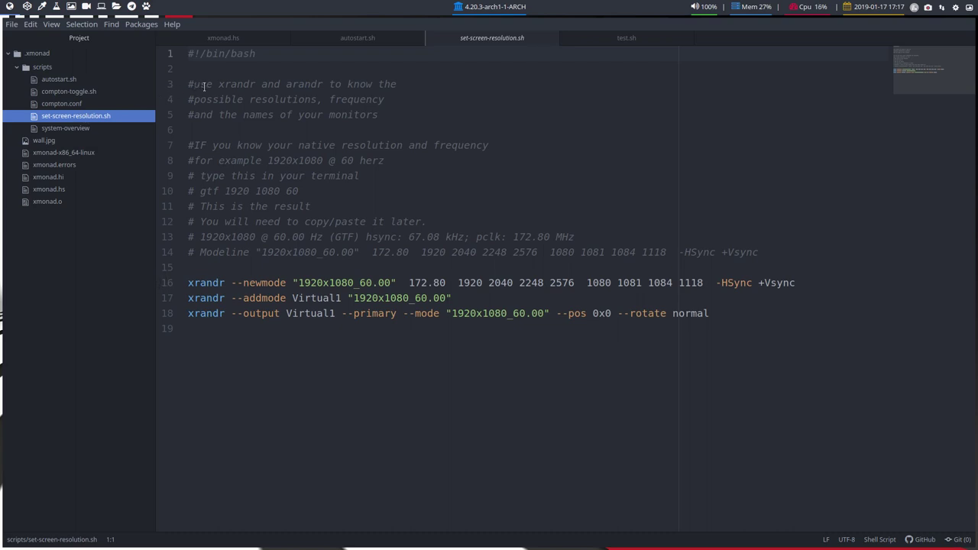
pyautogui.doubleClick(228, 82)
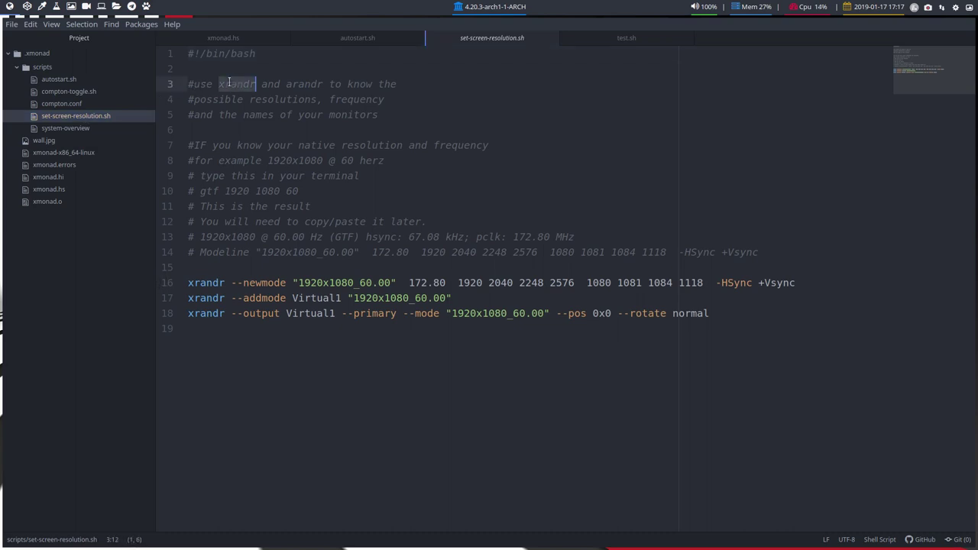
pyautogui.doubleClick(304, 84)
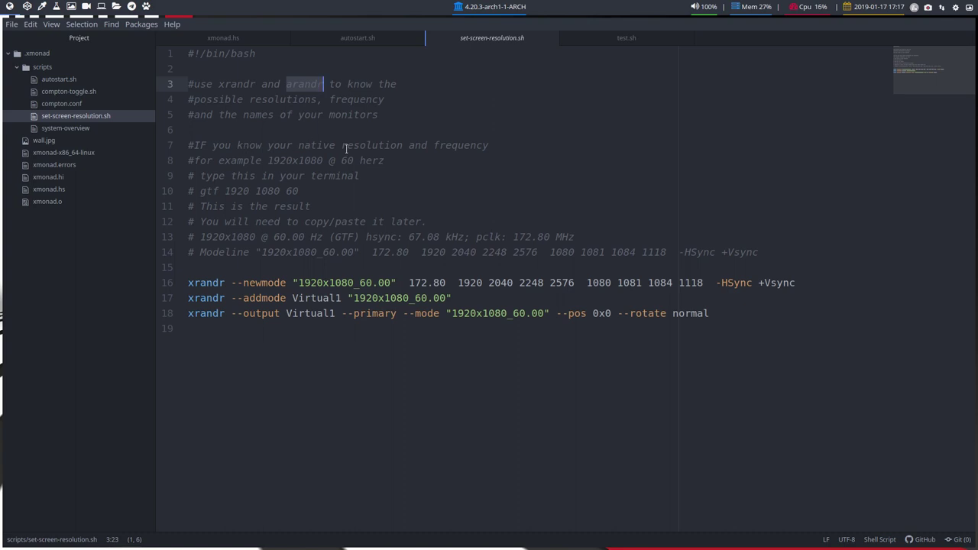
pyautogui.moveTo(267, 161); pyautogui.dragTo(324, 162)
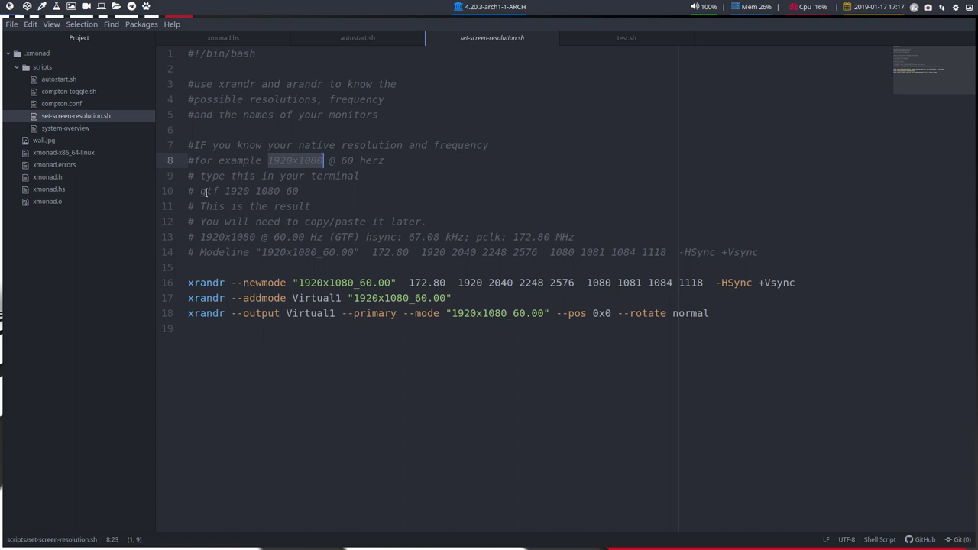
pyautogui.moveTo(201, 191); pyautogui.dragTo(302, 190)
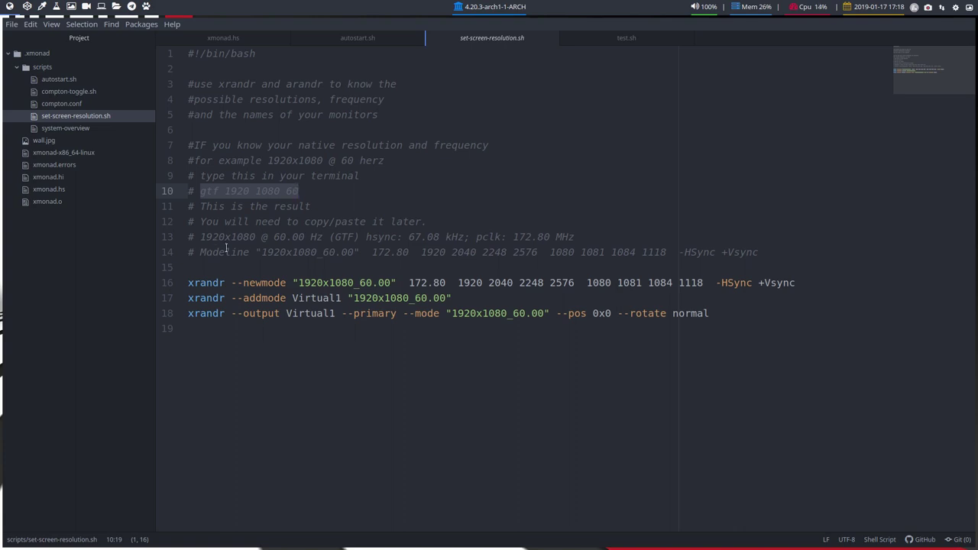
pyautogui.moveTo(200, 191); pyautogui.dragTo(299, 191)
pyautogui.click(234, 191)
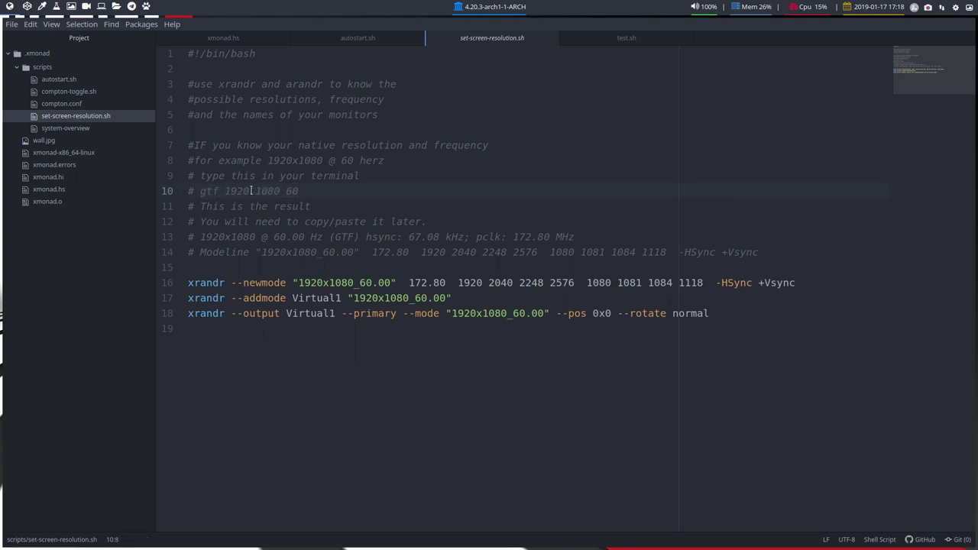
pyautogui.click(265, 191)
pyautogui.click(409, 283)
pyautogui.moveTo(408, 282); pyautogui.dragTo(704, 283)
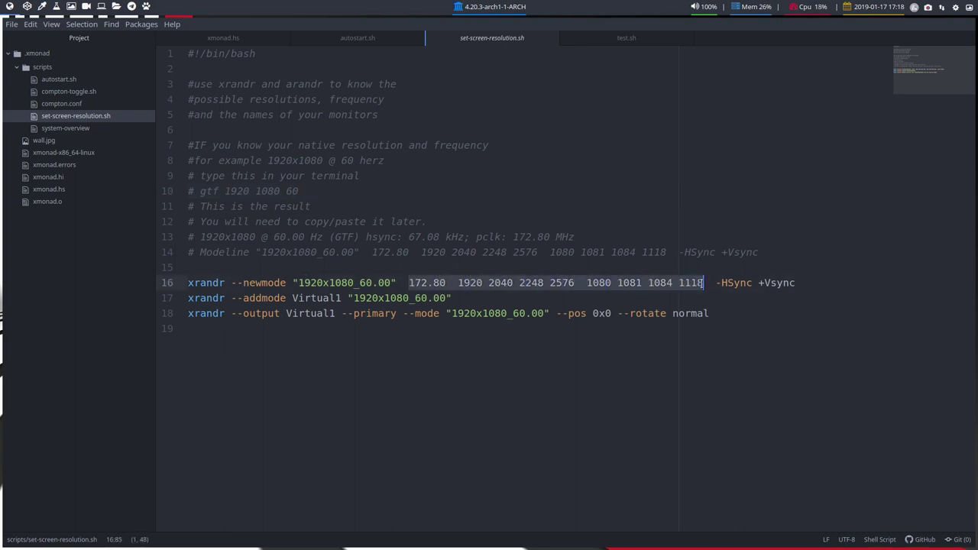
pyautogui.moveTo(778, 254); pyautogui.dragTo(257, 255)
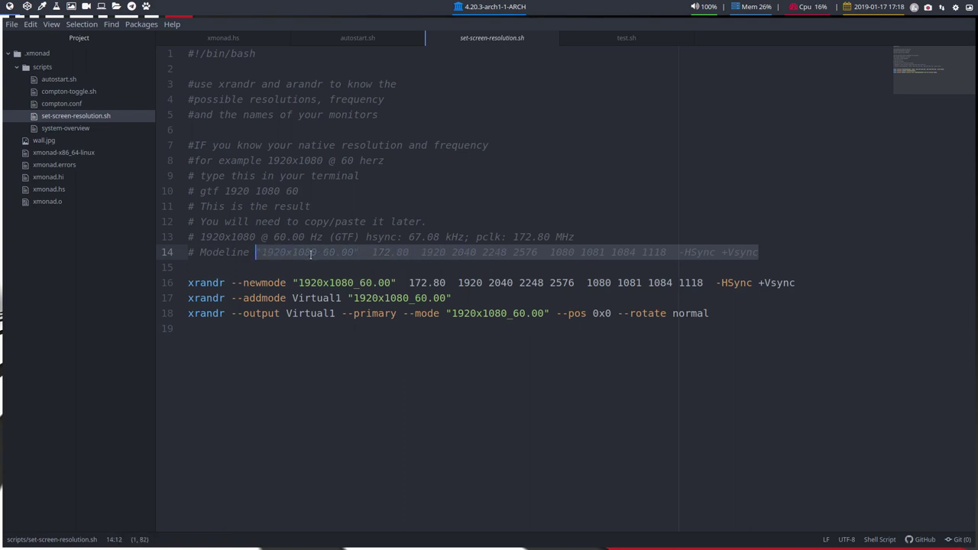
pyautogui.moveTo(410, 283); pyautogui.dragTo(777, 296)
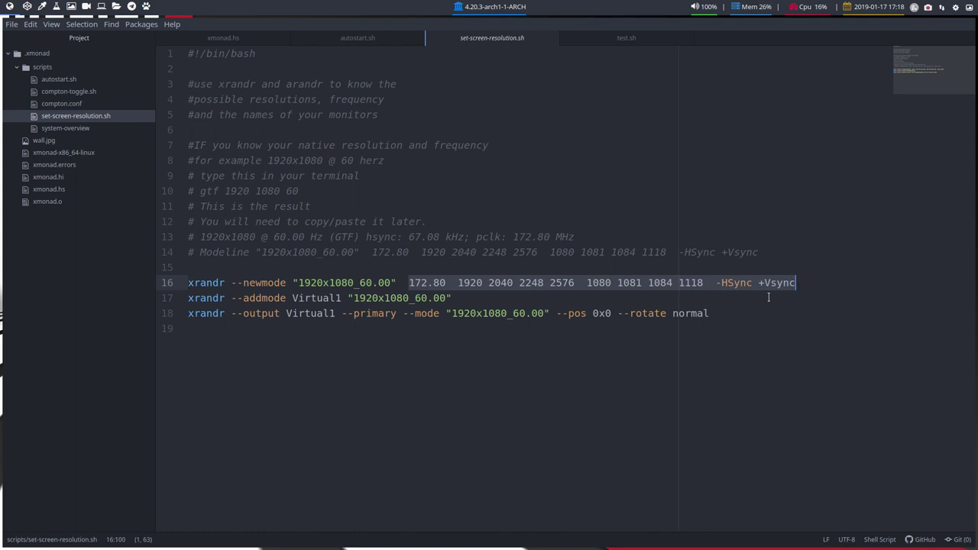
pyautogui.moveTo(293, 283); pyautogui.dragTo(372, 282)
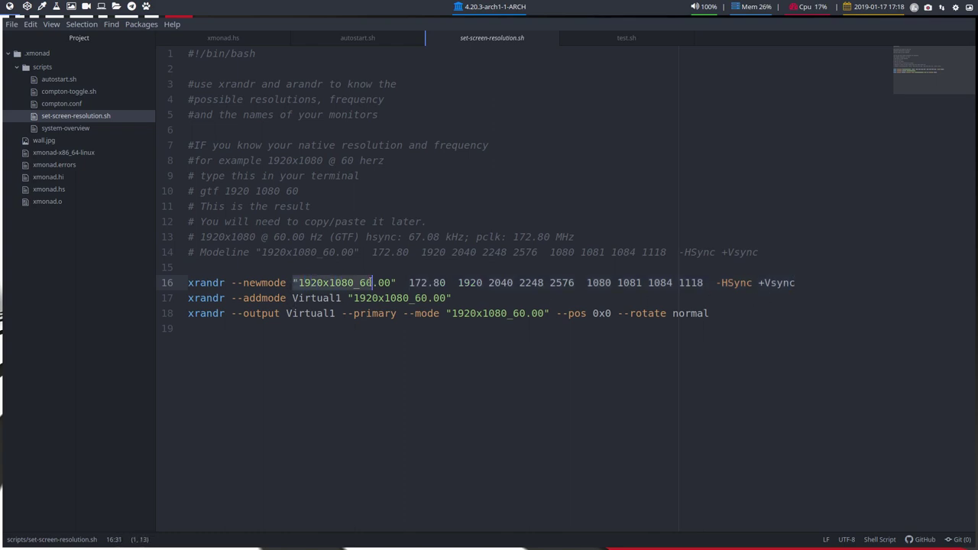
pyautogui.click(264, 298)
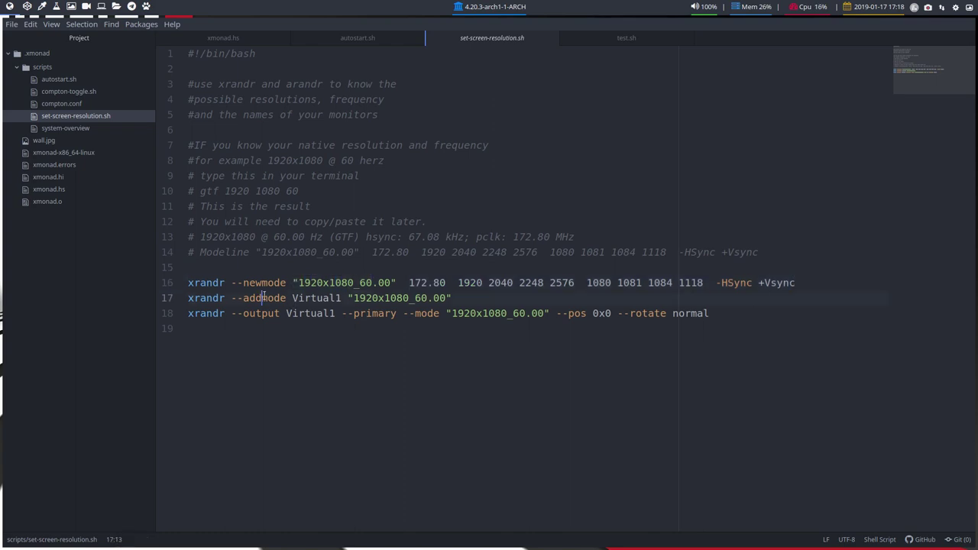
pyautogui.click(315, 298)
pyautogui.moveTo(355, 297); pyautogui.dragTo(447, 298)
pyautogui.click(393, 283)
pyautogui.moveTo(394, 283); pyautogui.dragTo(303, 283)
pyautogui.click(451, 313)
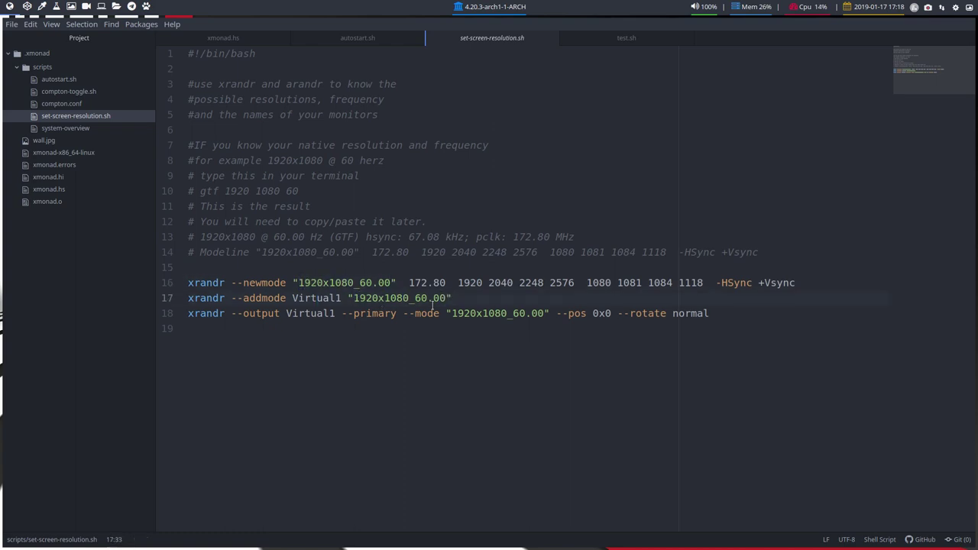
pyautogui.click(472, 313)
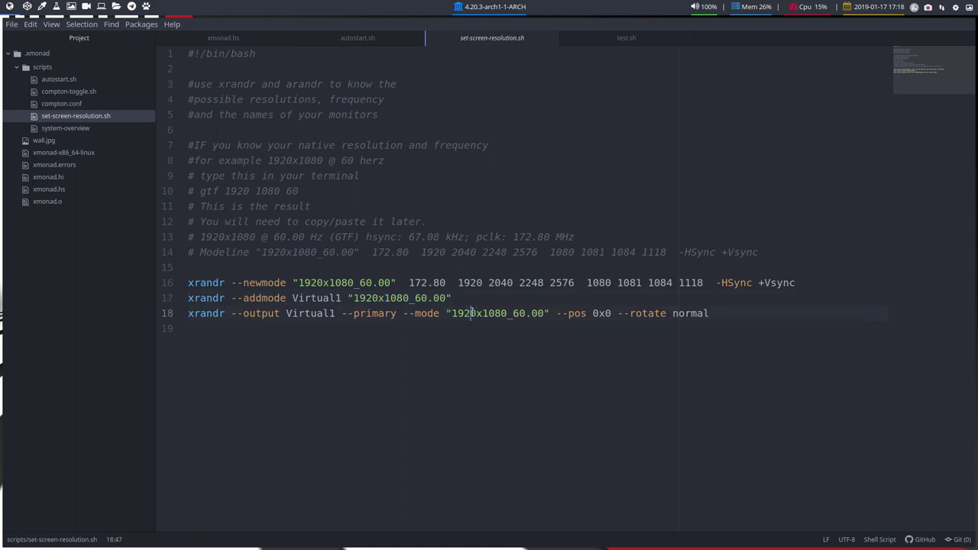
pyautogui.click(297, 313)
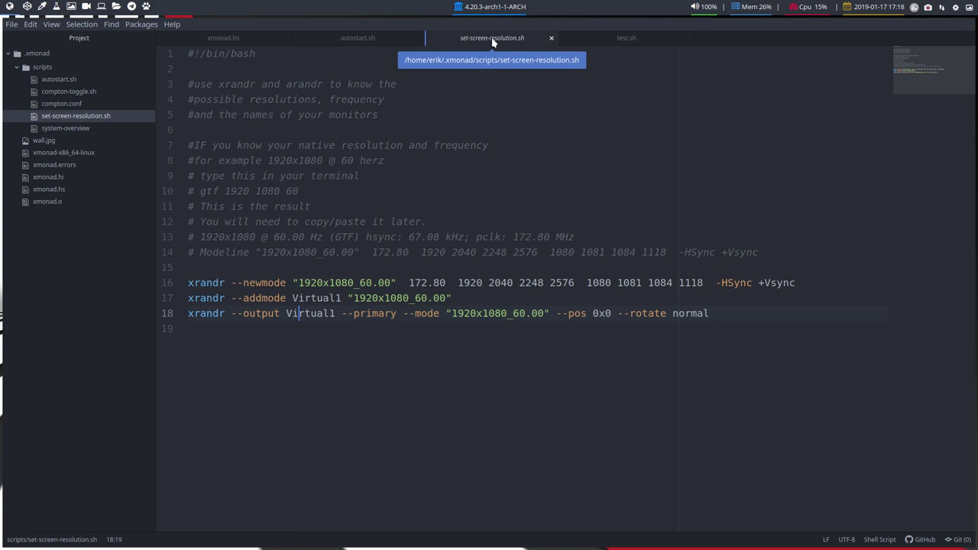
# Step: Close set-screen-resolution.sh and select the commented xrandr monitor block, lines 14–18, in autostart.sh
pyautogui.click(552, 39)
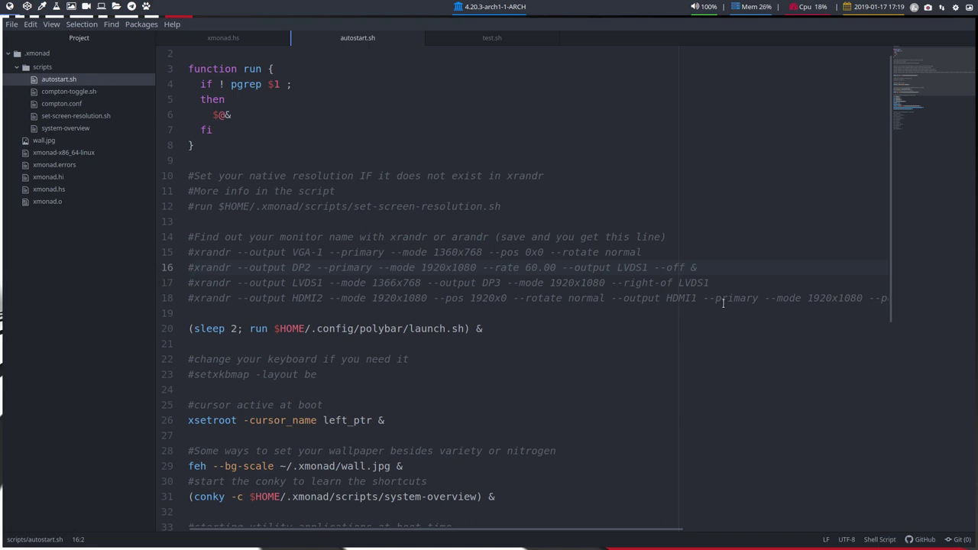
pyautogui.moveTo(283, 304); pyautogui.dragTo(181, 234)
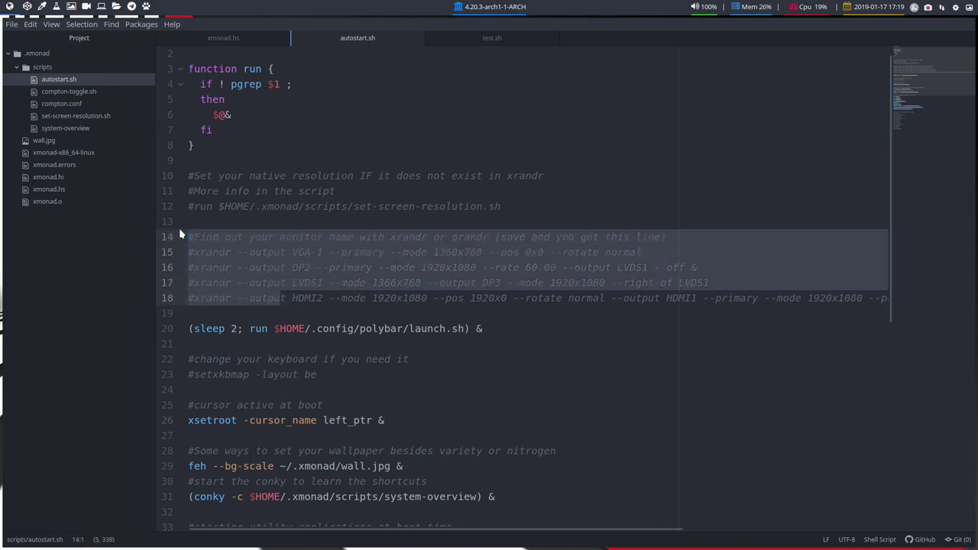